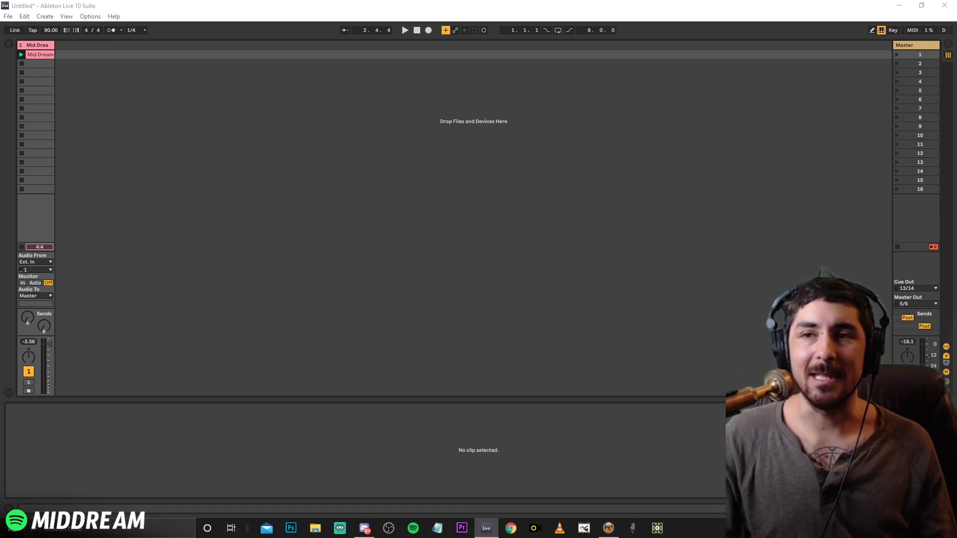
Preview the Mid Dream clip and move its start marker to 1.1.1
left_click(37, 54)
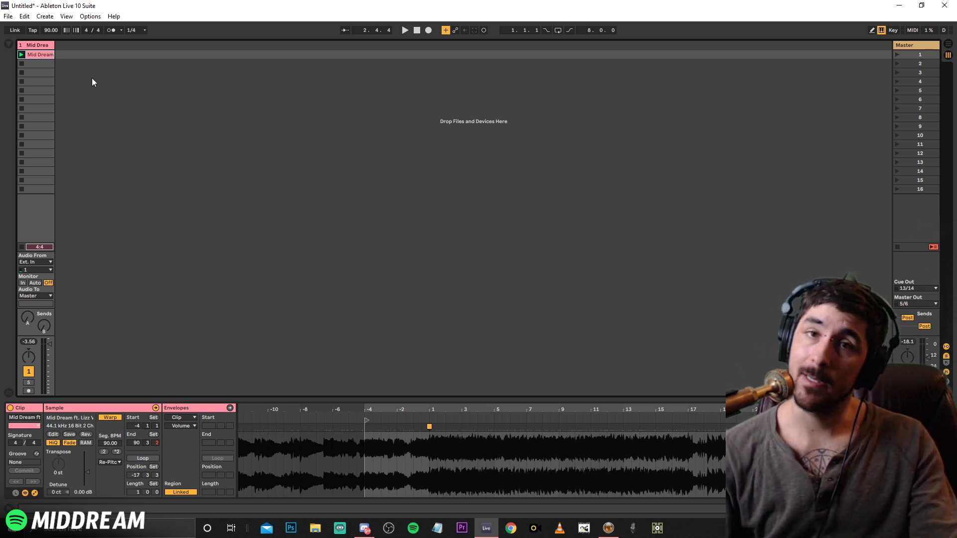
key("space")
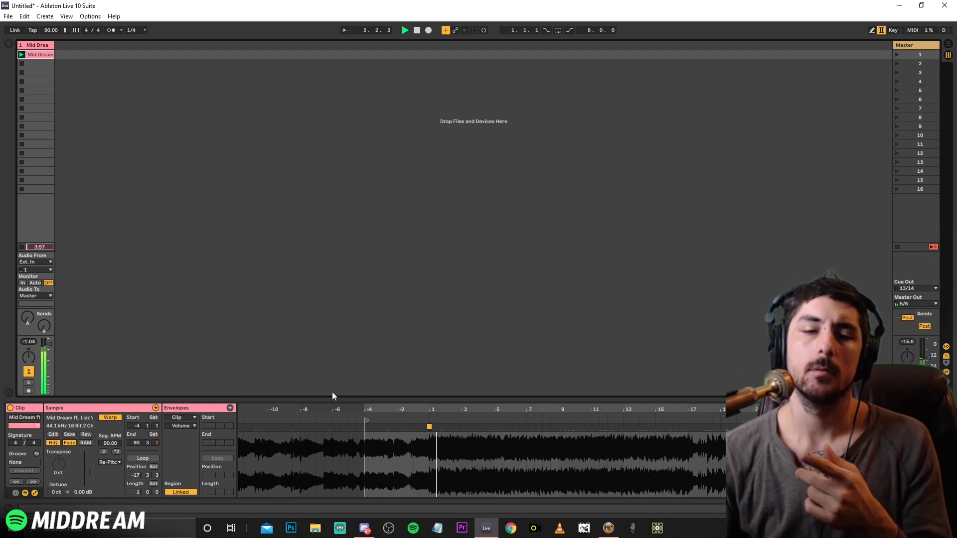
left_click(363, 423)
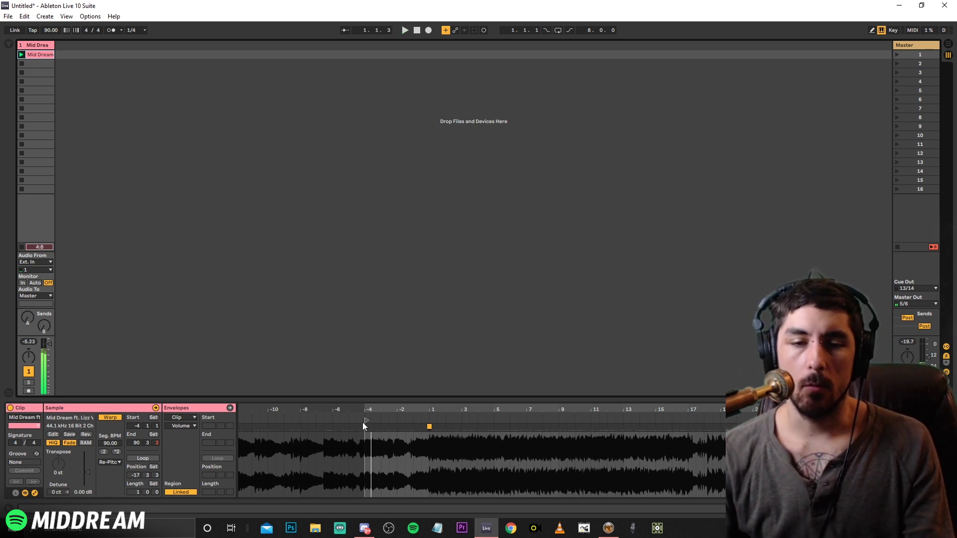
left_click_drag(363, 423, 431, 423)
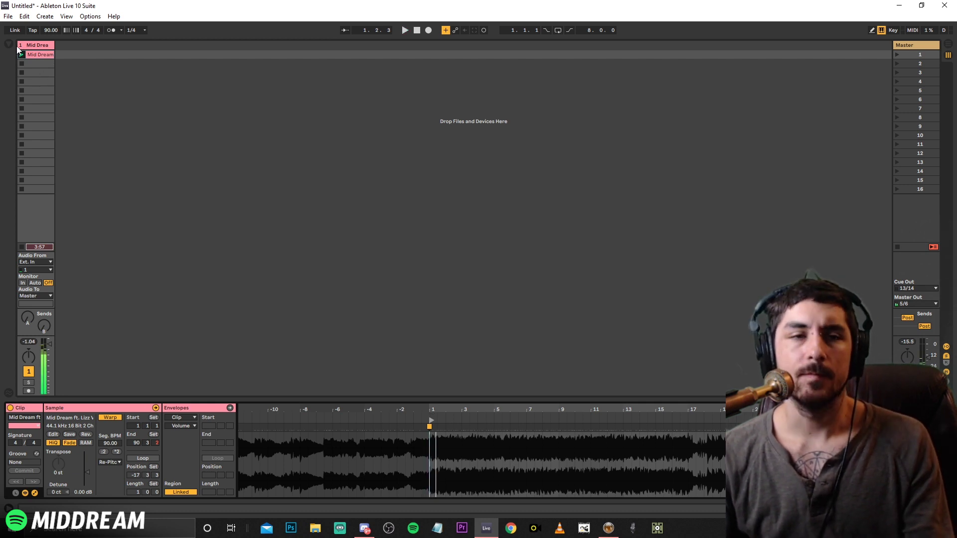
Load the ChopMachineAUDIO-01 Max audio effect onto the Mid Dream audio track
key("ctrl+alt+b")
left_click(144, 96)
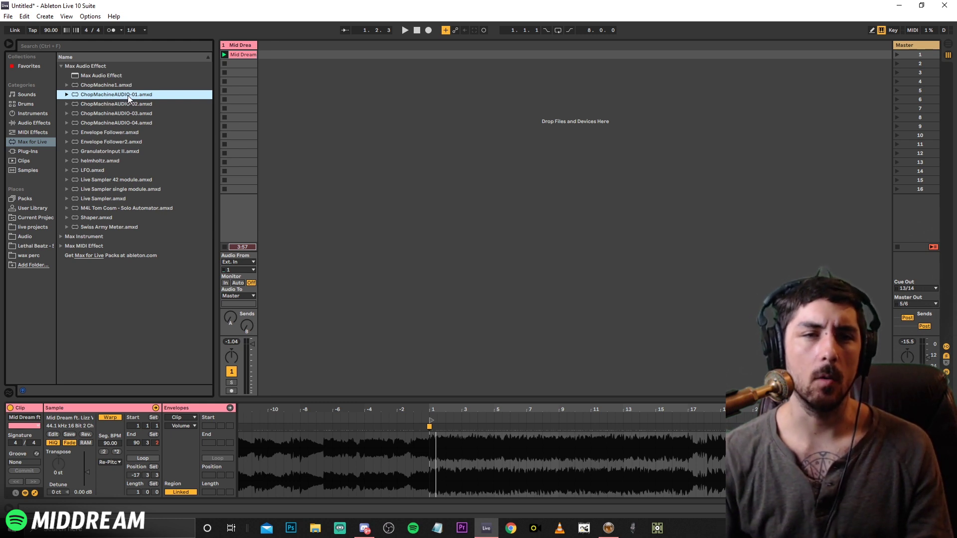
left_click_drag(128, 95, 246, 68)
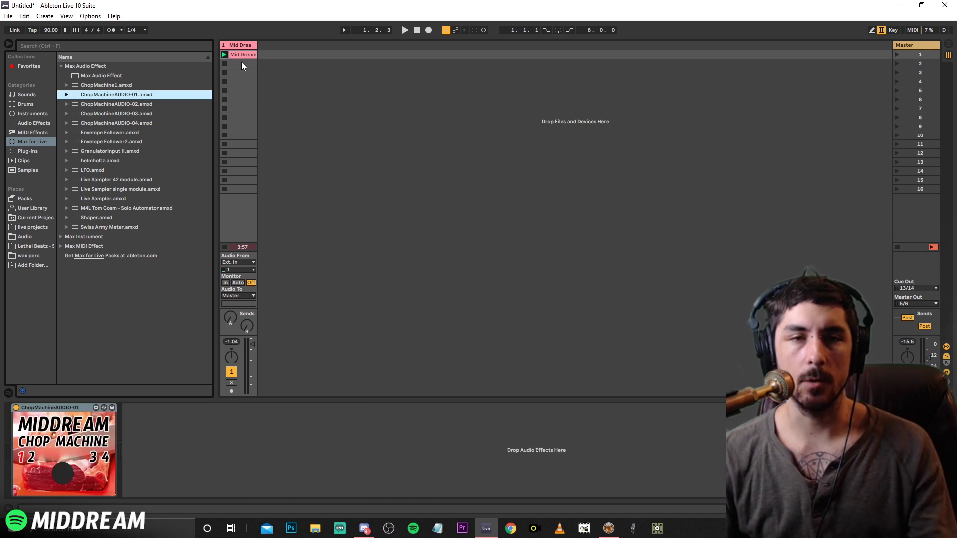
Play the clip briefly to check the signal through ChopMachineAUDIO-01
key("space")
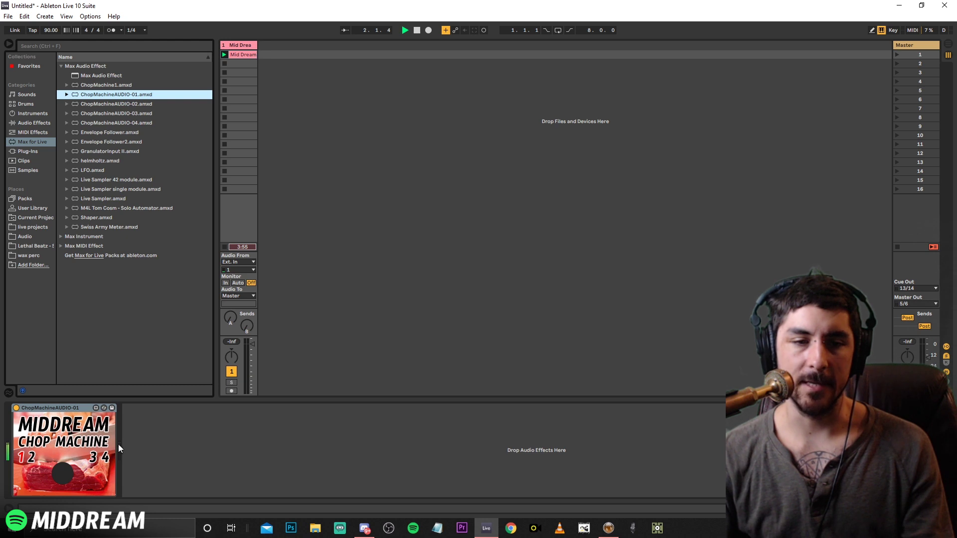
left_click(163, 429)
key("space")
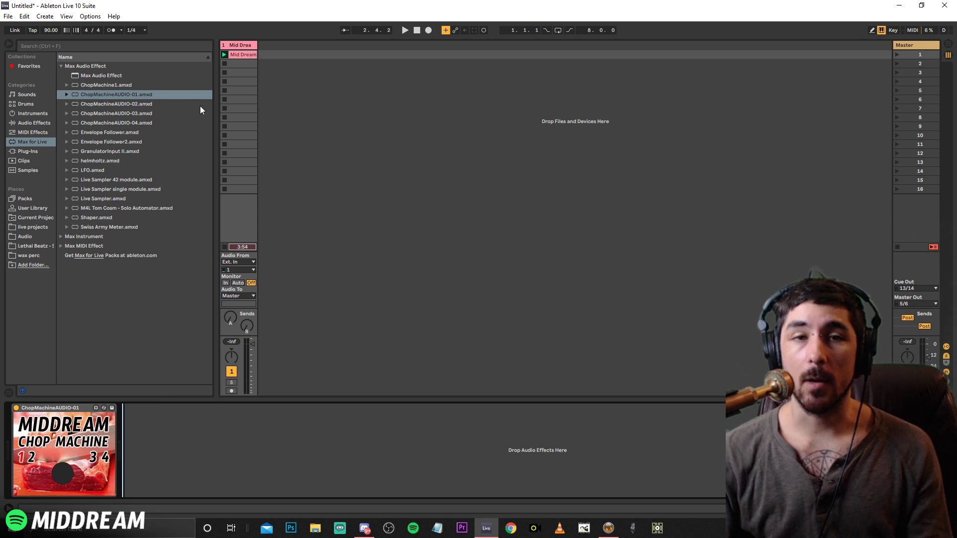
Insert a MIDI track after Mid Dream, load the ChopMachineMIDI-01 Max MIDI effect onto it, and hide the browser
left_click(240, 54)
key("ctrl+shift+t")
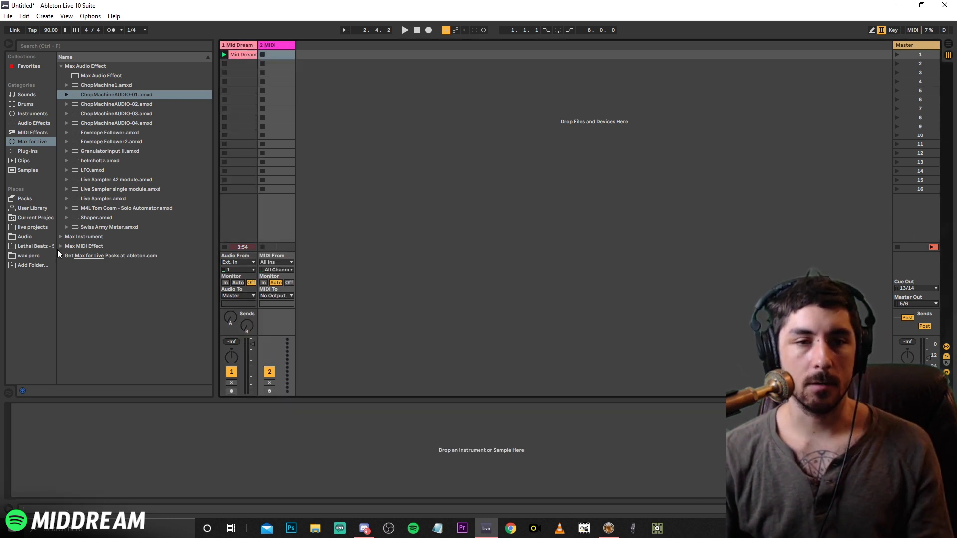
left_click(60, 246)
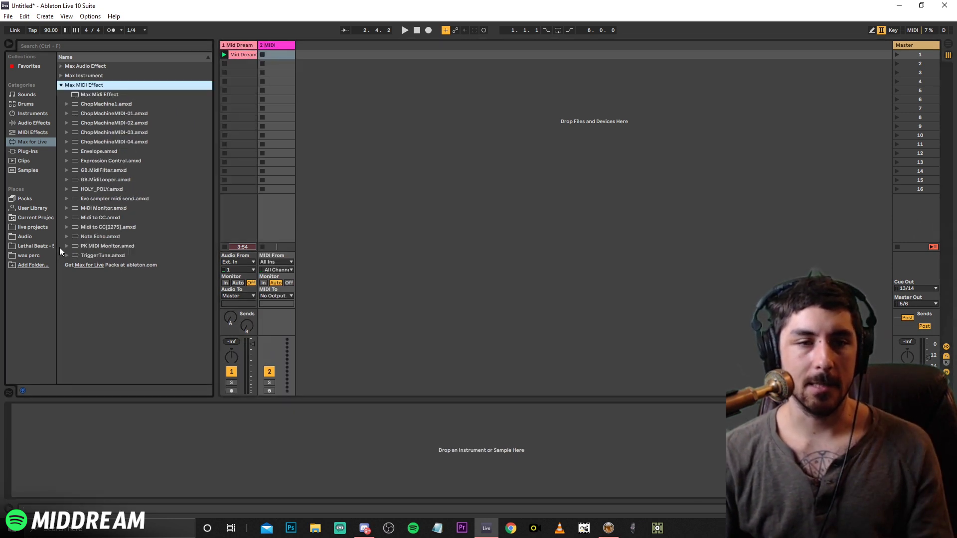
left_click(123, 111)
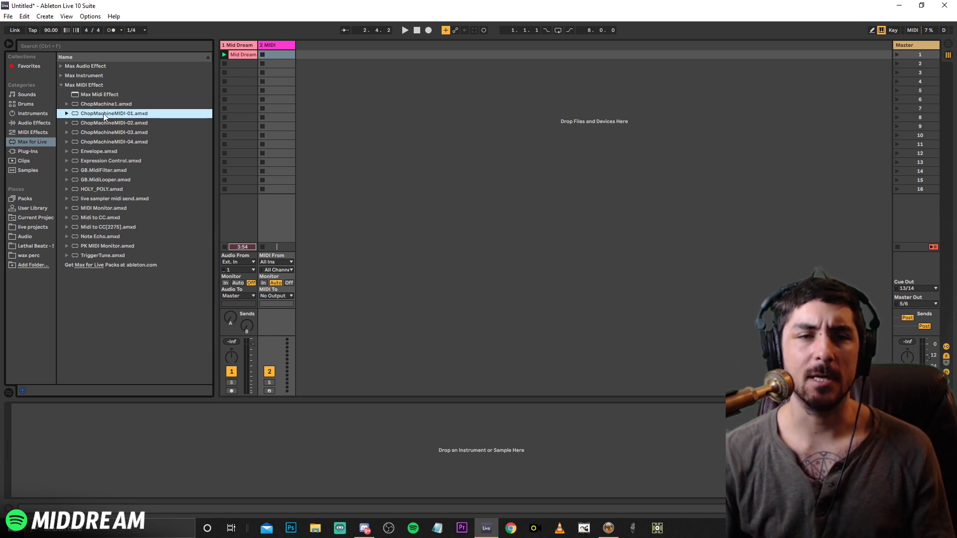
left_click_drag(103, 112, 276, 58)
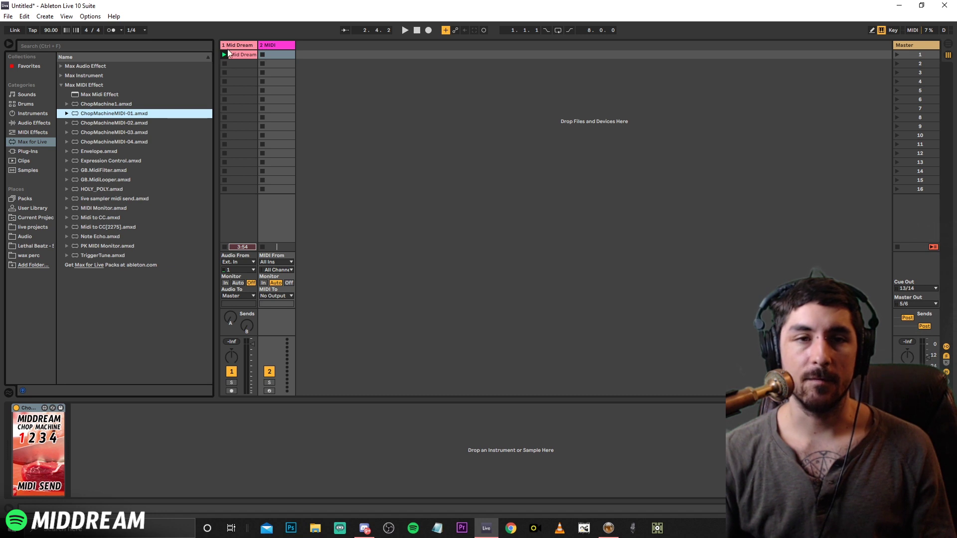
left_click(8, 44)
Examine the Chop Machine devices on the Mid Dream and MIDI tracks and how their numbers match
left_click(39, 46)
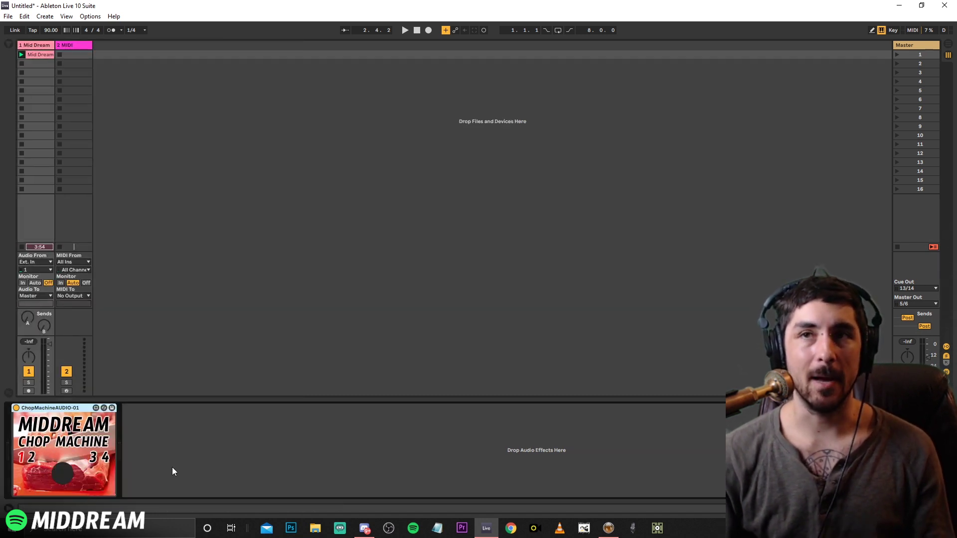
left_click(154, 473)
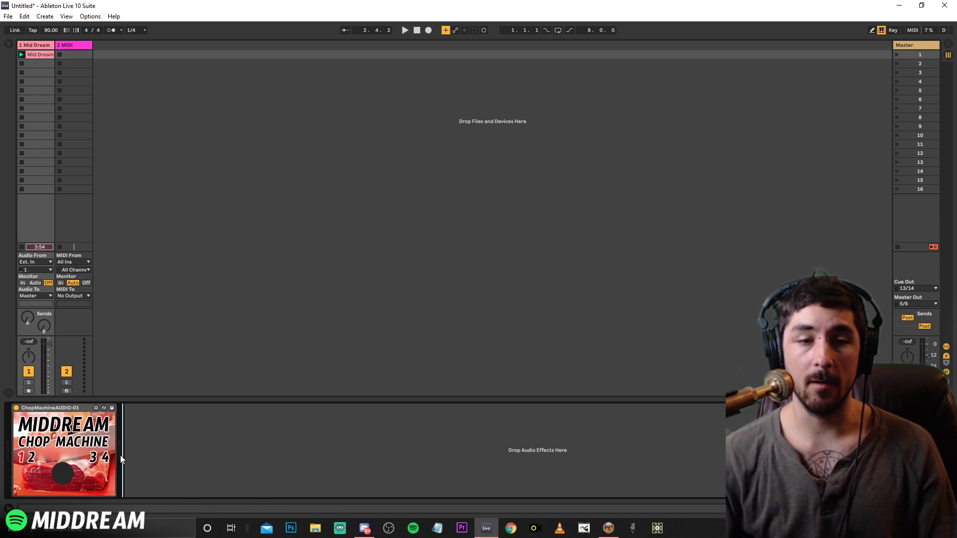
left_click(78, 54)
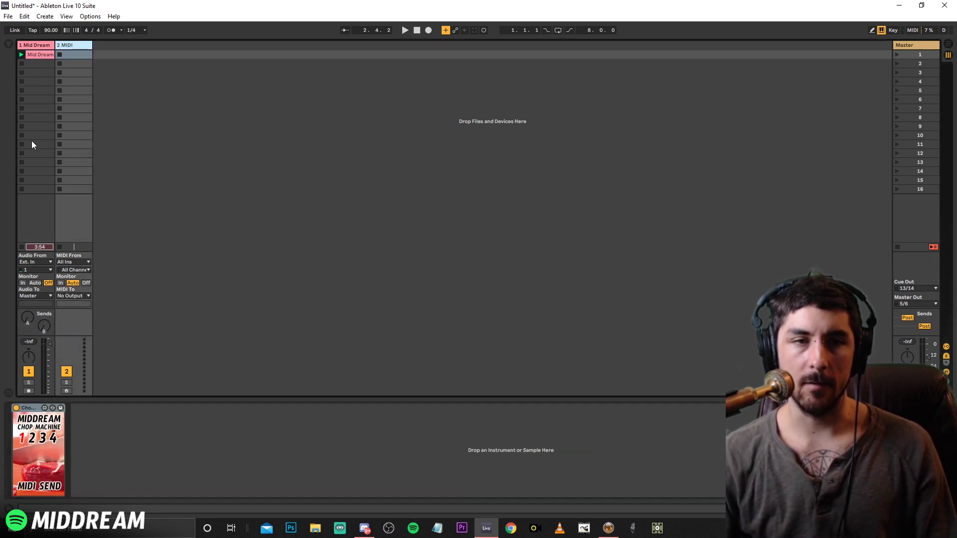
left_click(41, 45)
left_click(9, 43)
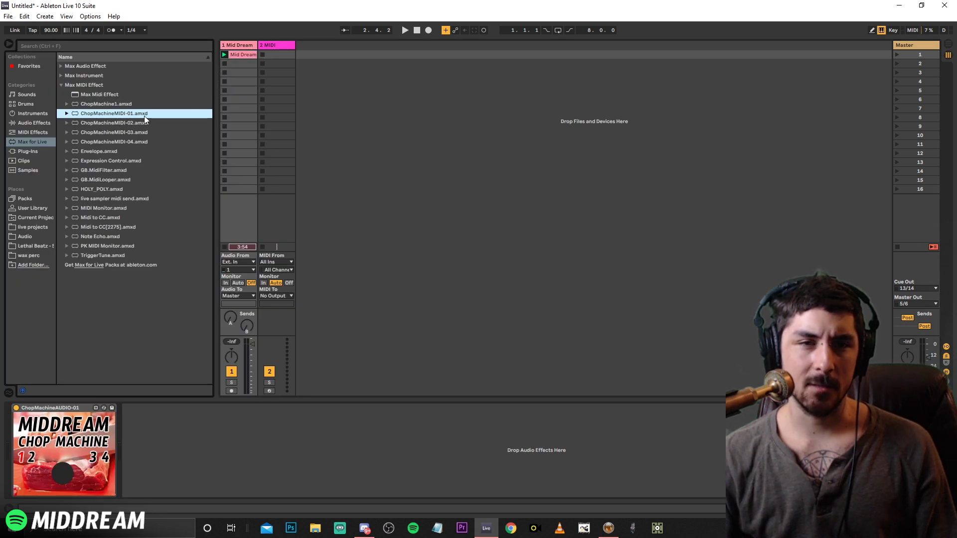
left_click(9, 44)
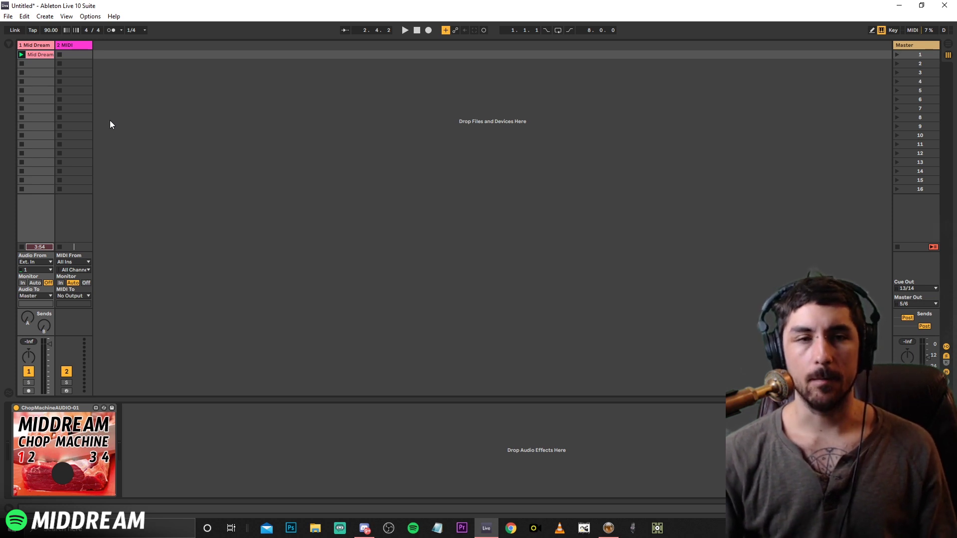
left_click(78, 45)
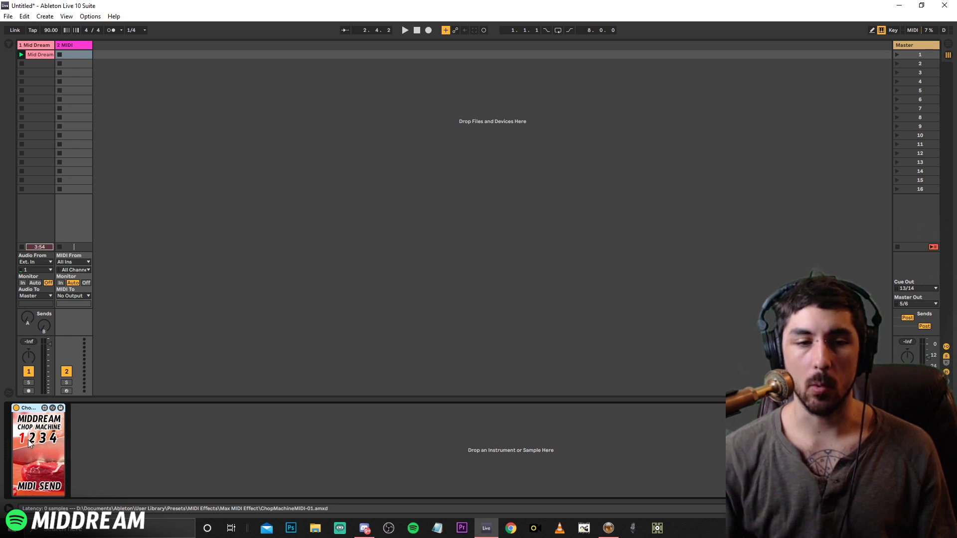
left_click(39, 44)
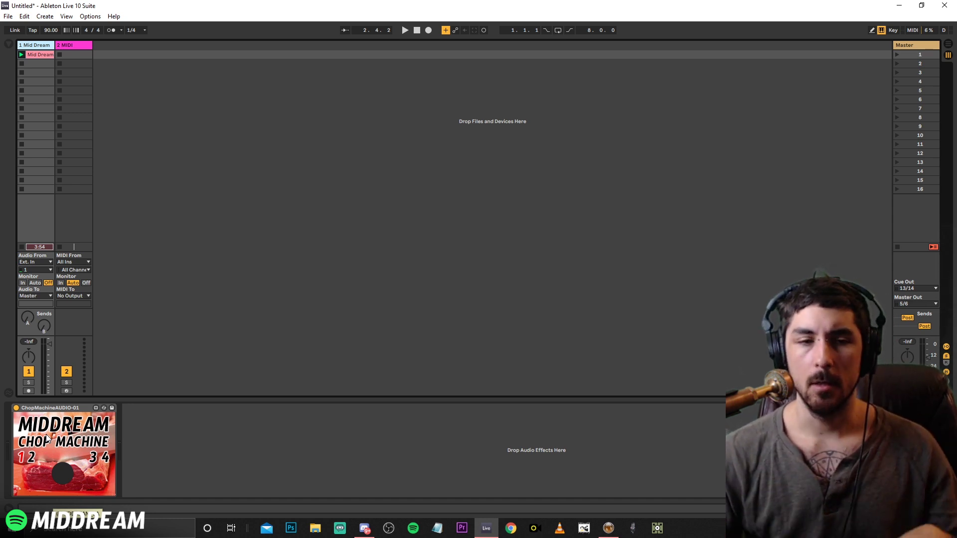
Test the round button on ChopMachineAUDIO-01 and briefly check playback through the device
left_click(70, 474)
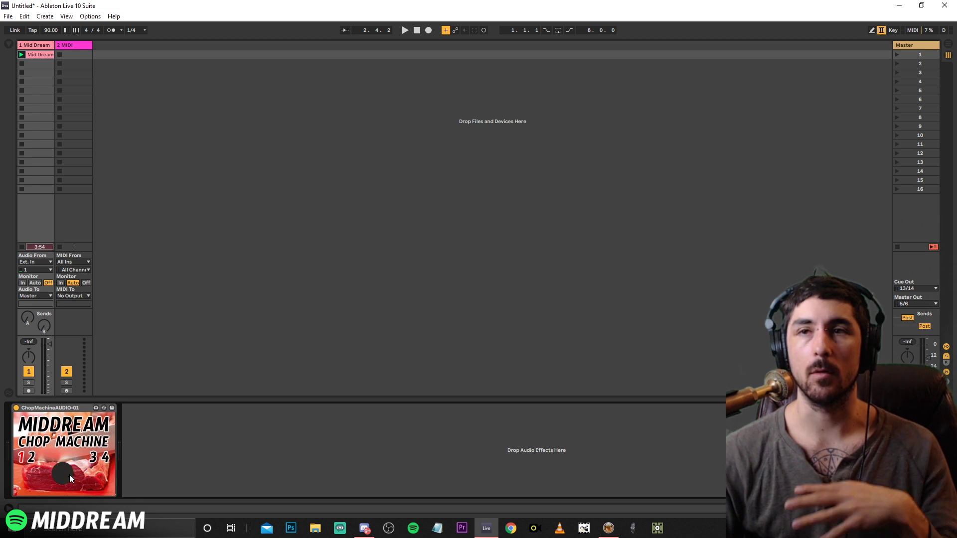
left_click(70, 474)
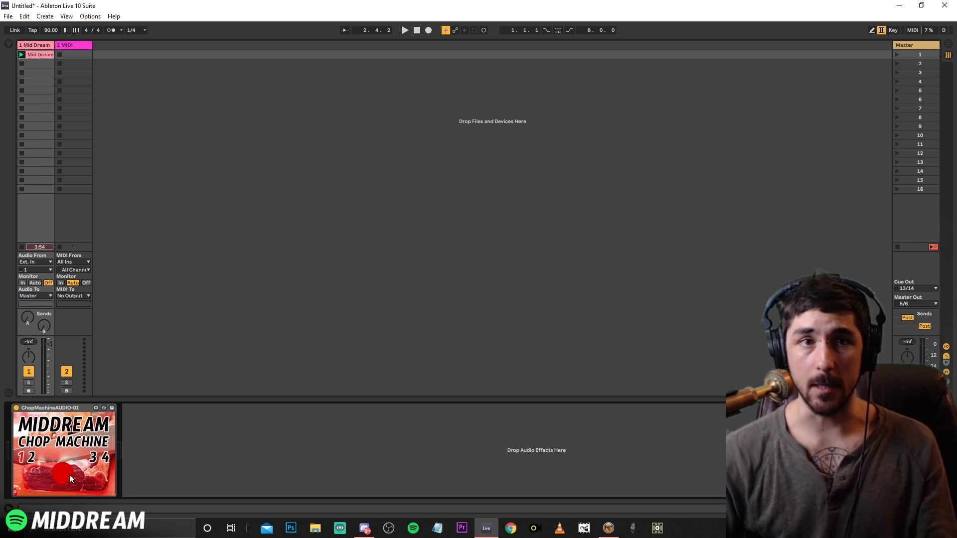
left_click(70, 475)
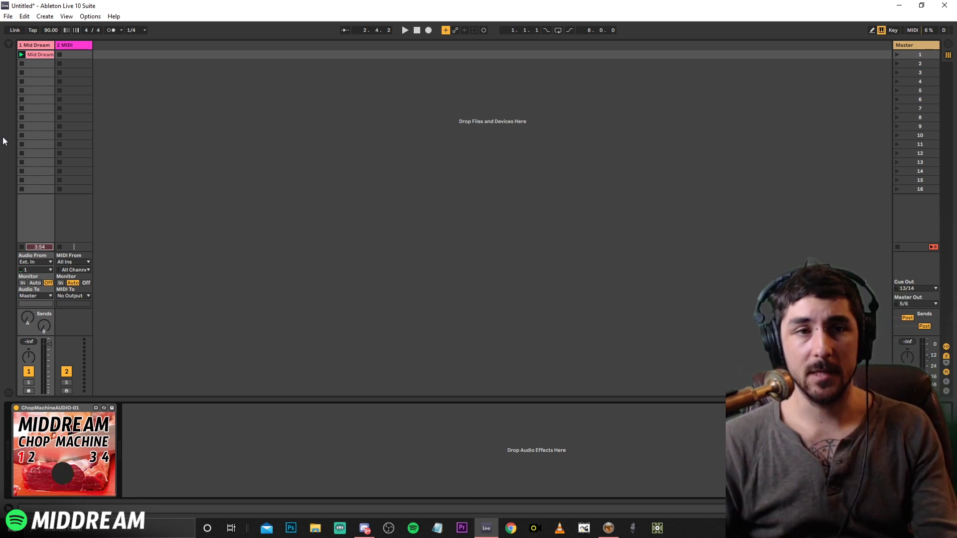
key("space")
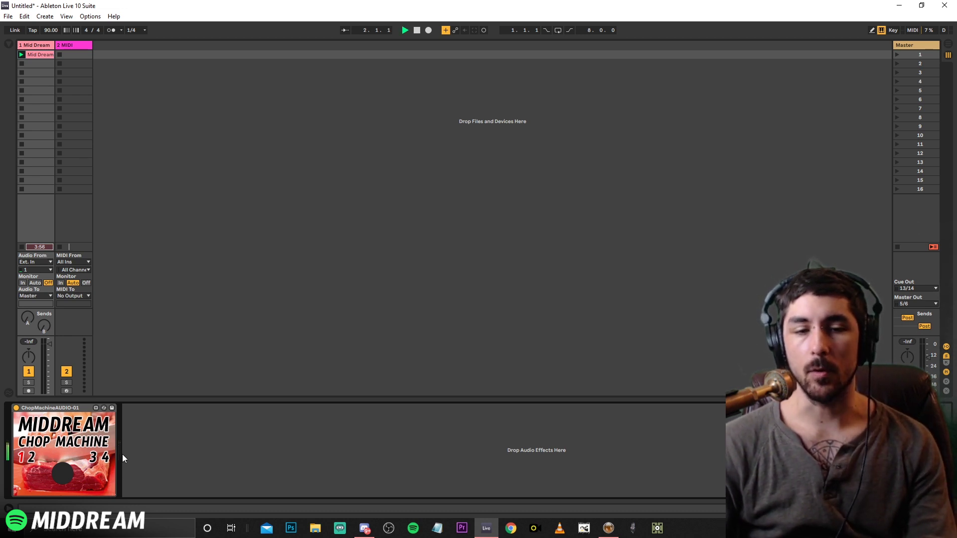
key("space")
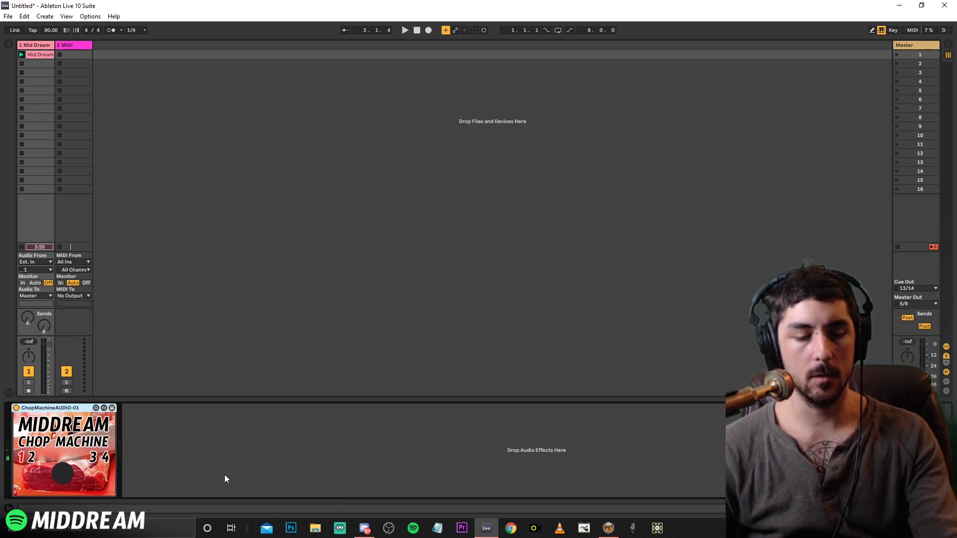
Group ChopMachineAUDIO-01 into an Audio Effect Rack and create a second, empty chain beside the device's chain
key("ctrl+g")
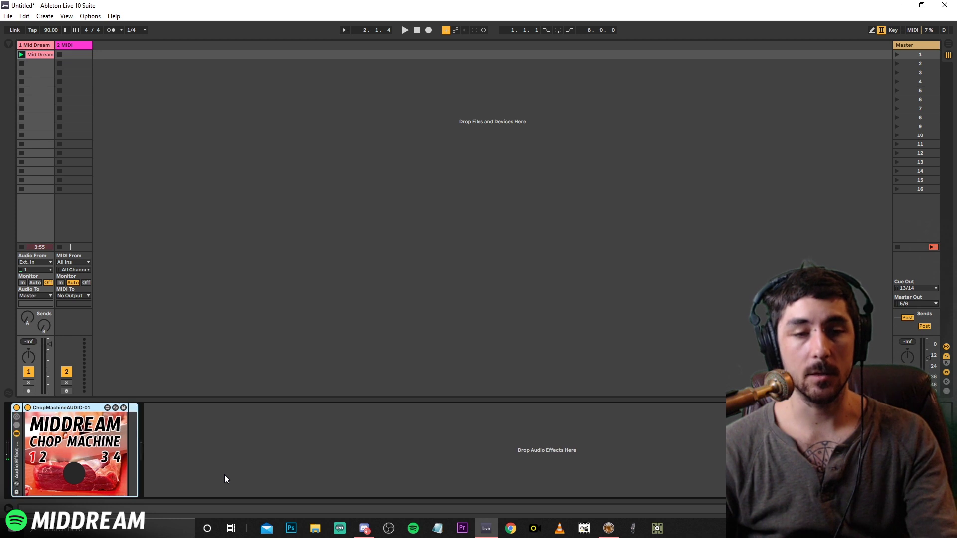
left_click(16, 425)
right_click(50, 458)
left_click(72, 463)
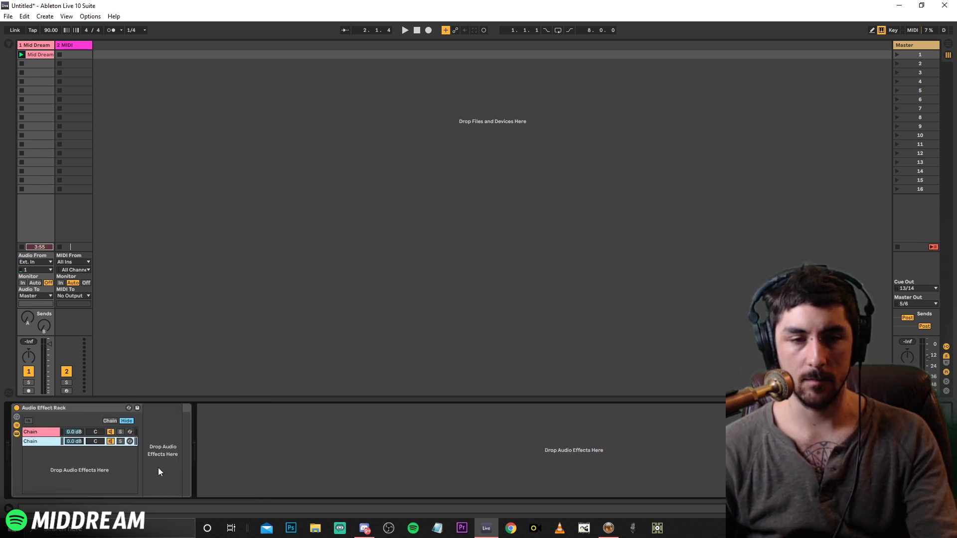
left_click(44, 432)
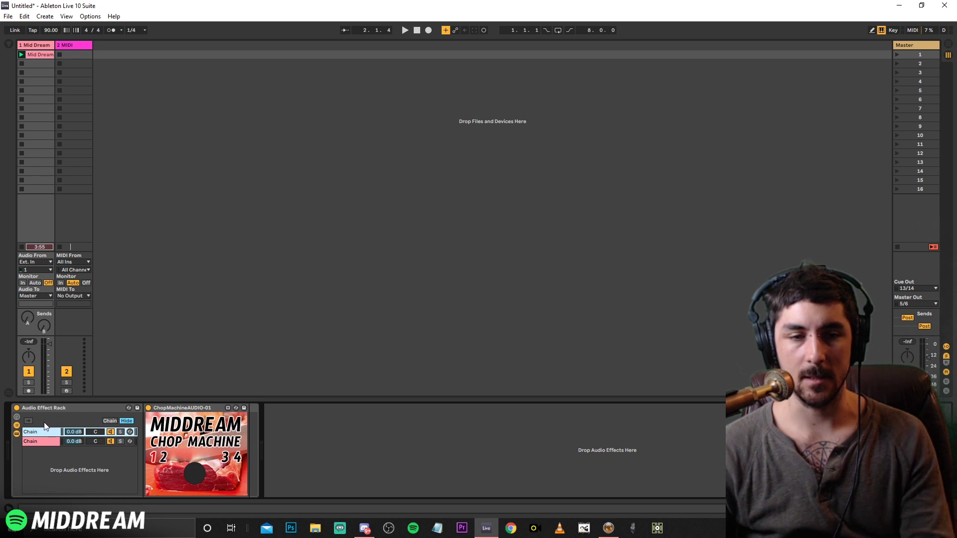
left_click(51, 441)
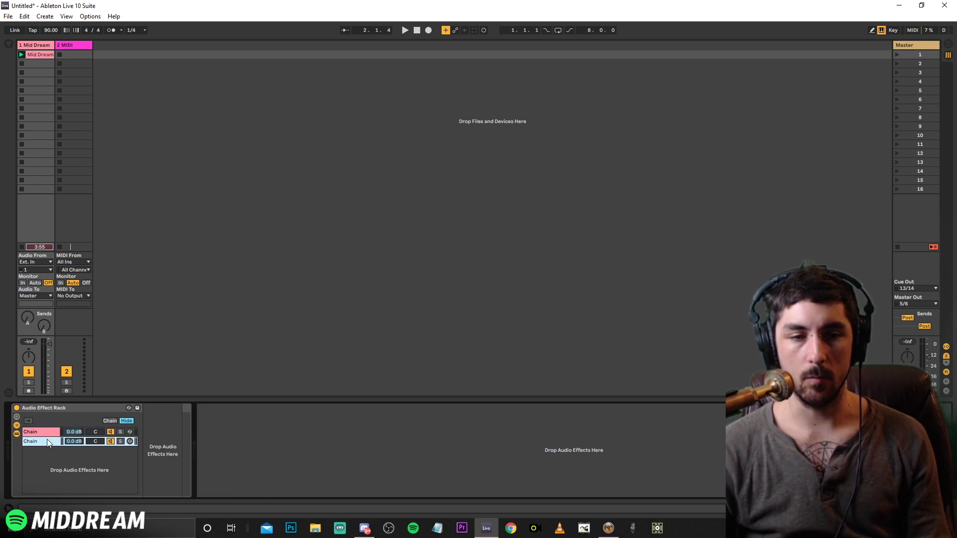
right_click(51, 462)
left_click(82, 471)
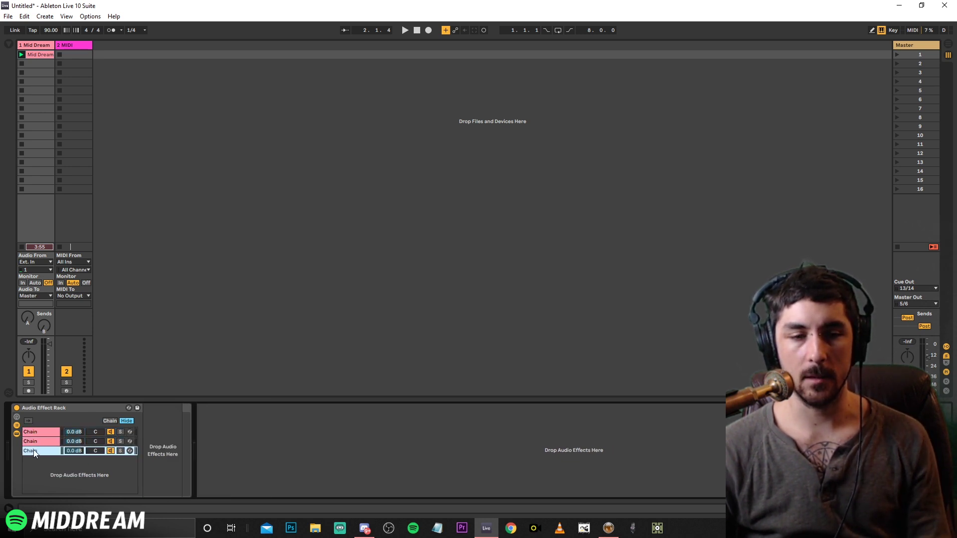
key("Delete")
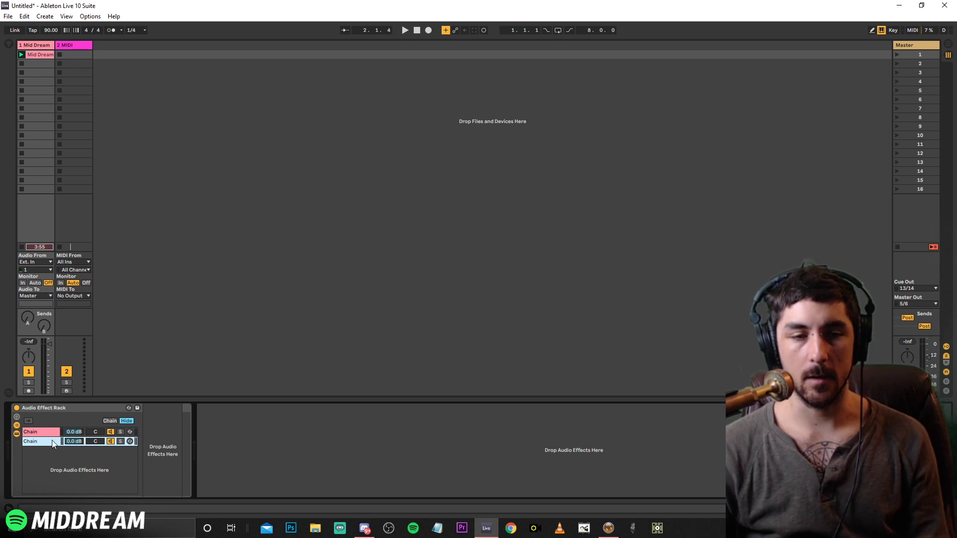
Play the clip through the rack's empty chain and lower the master volume slightly
key("space")
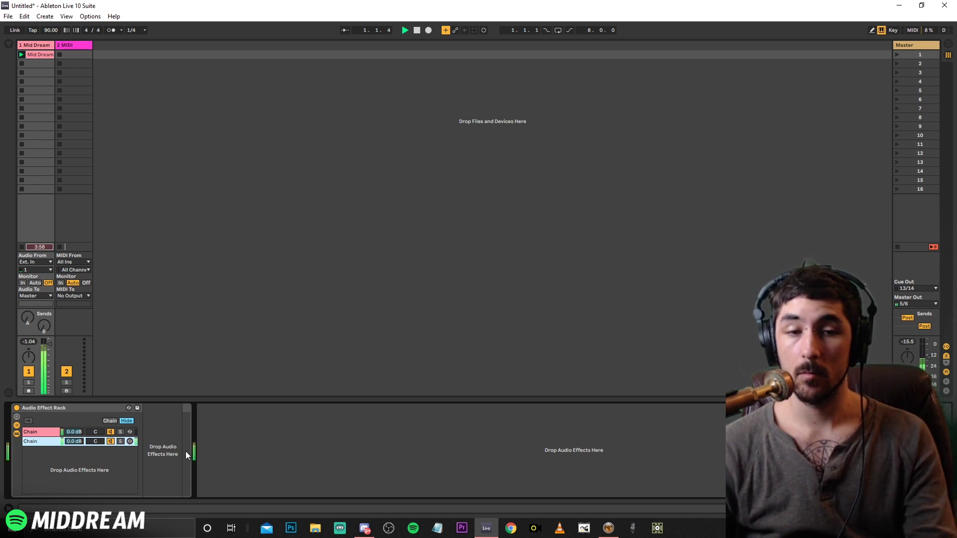
key("space")
left_click_drag(928, 358, 929, 364)
key("space")
Rename the rack's empty second chain to THRU
left_click(53, 441)
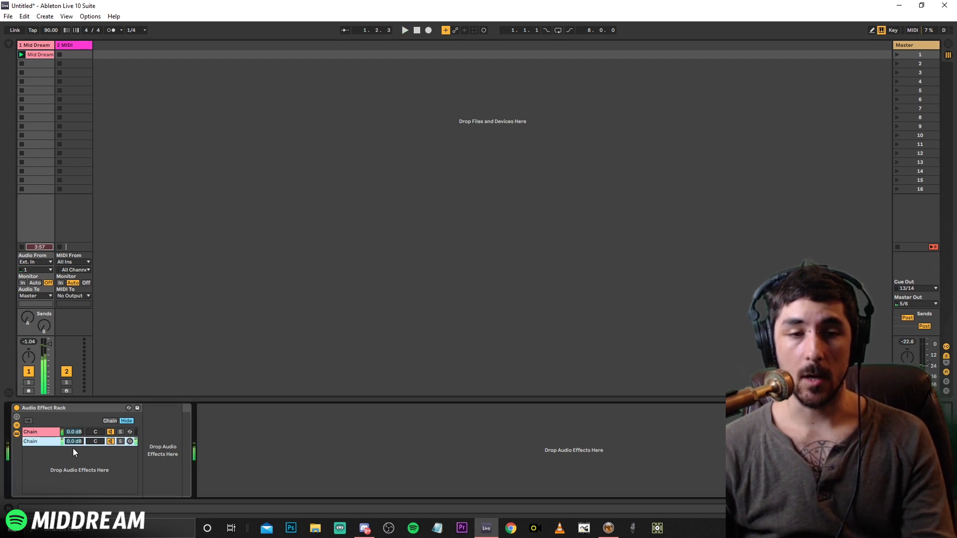
key("ctrl+r")
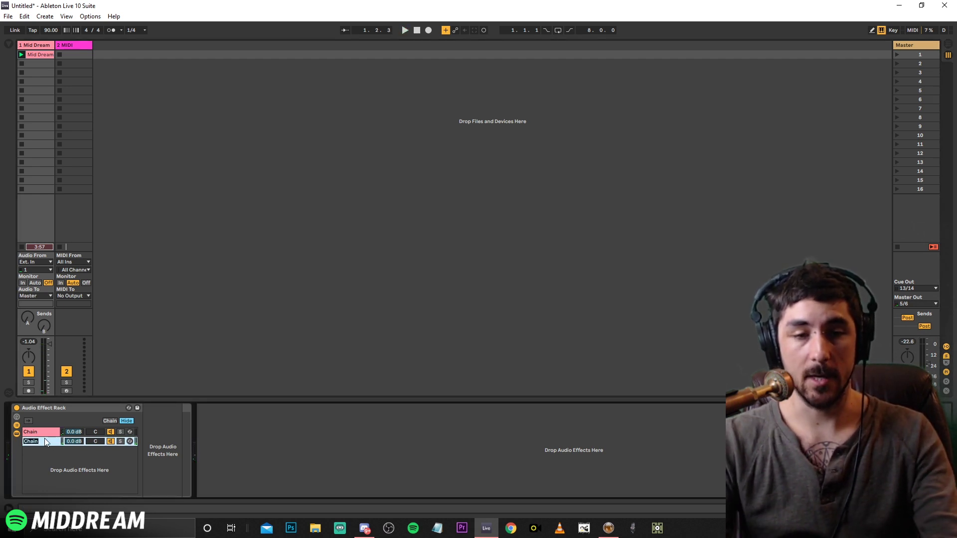
type("THRU")
key("Return")
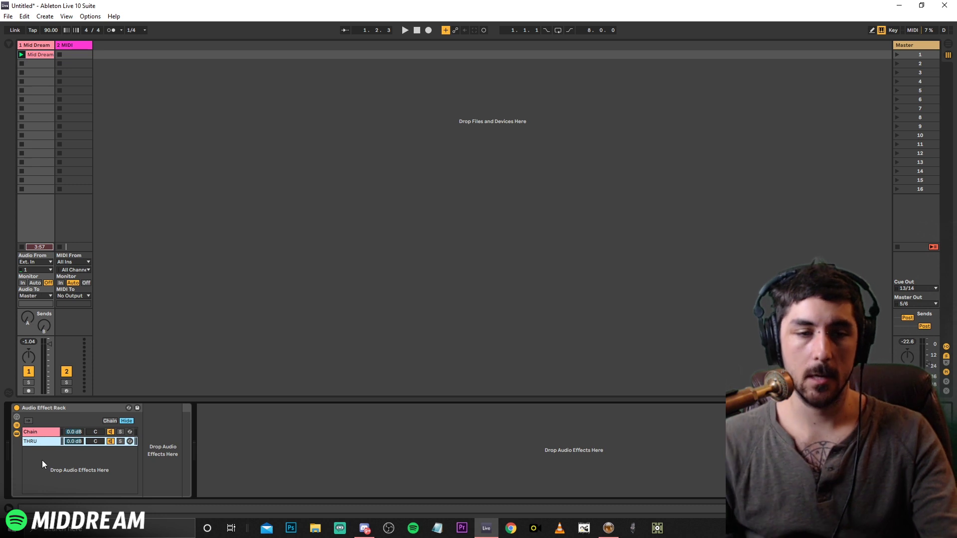
Rename the ChopMachineAUDIO-01 chain to SMPLR and check playback with the SMPLR and THRU chains
left_click(40, 432)
key("ctrl+r")
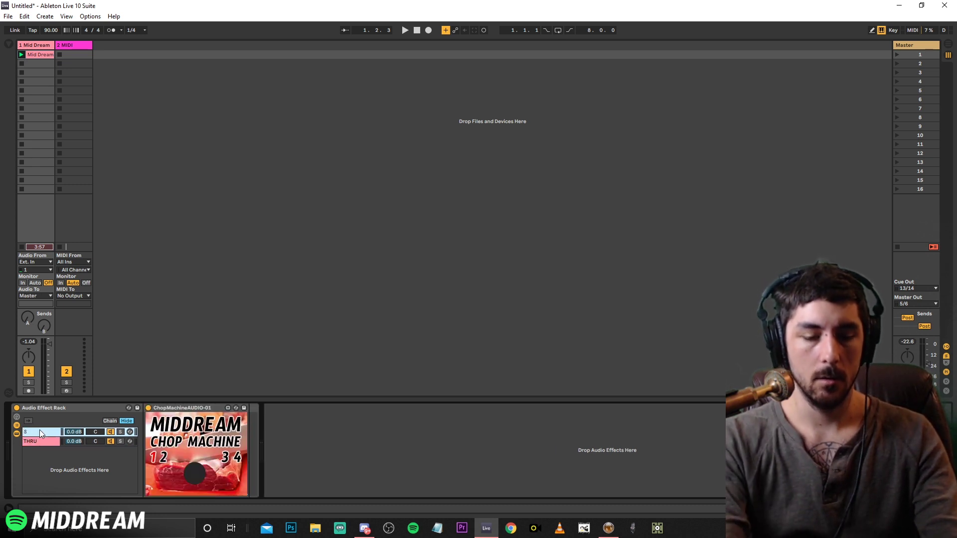
left_click(40, 442)
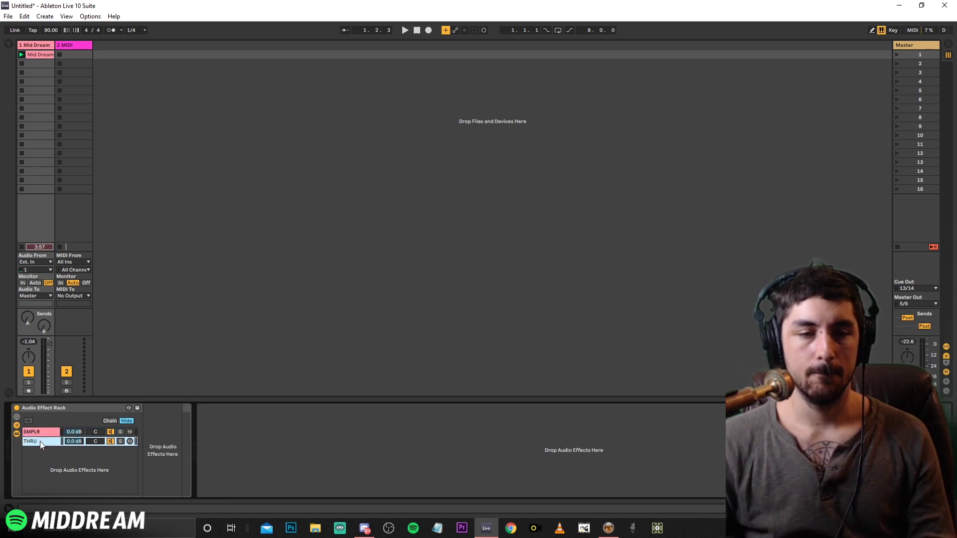
left_click(41, 433)
left_click(42, 440)
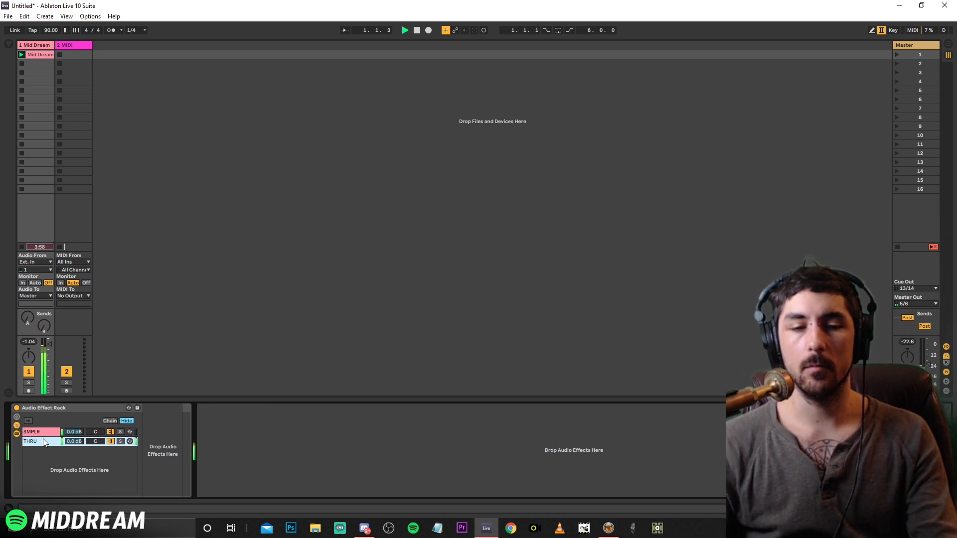
left_click(30, 432)
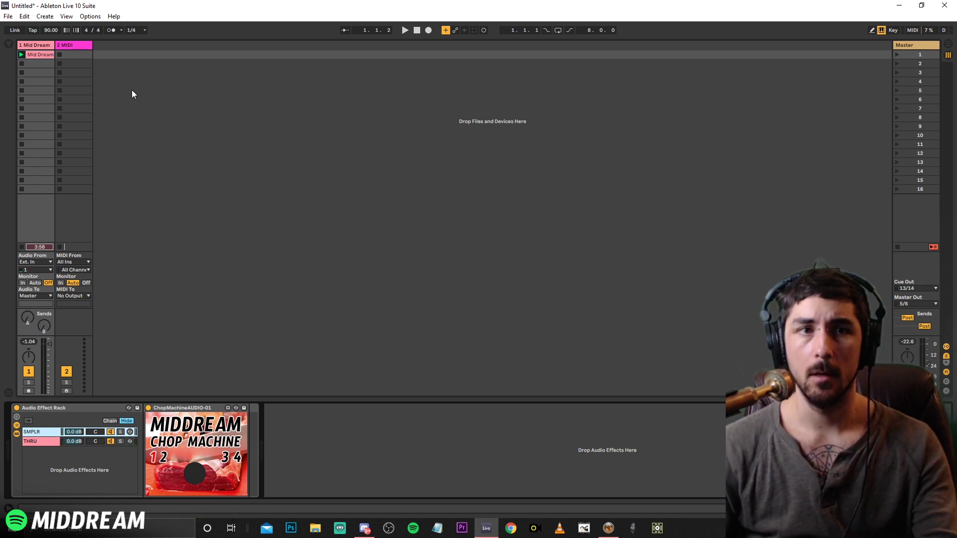
left_click(198, 471)
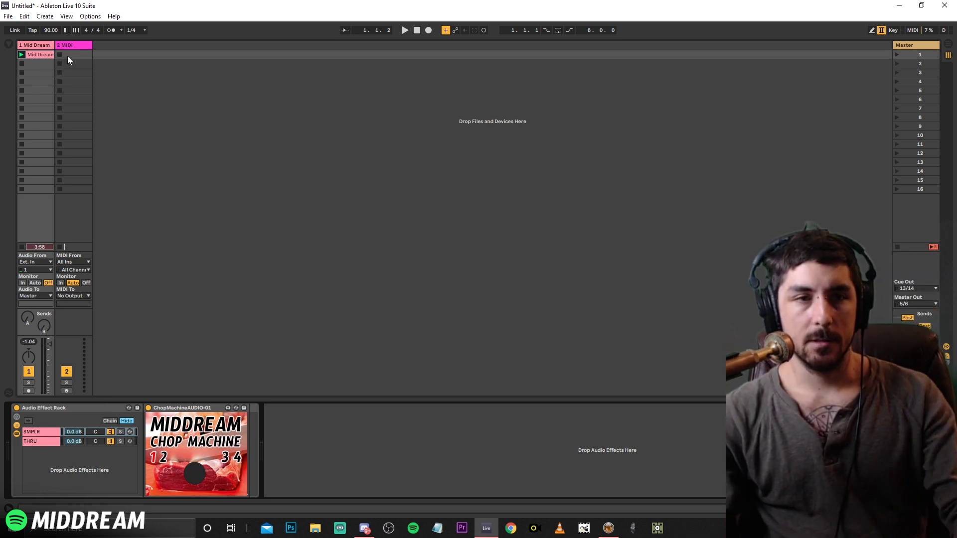
Arm the MIDI track for recording and create an empty MIDI clip in its first slot
left_click(78, 56)
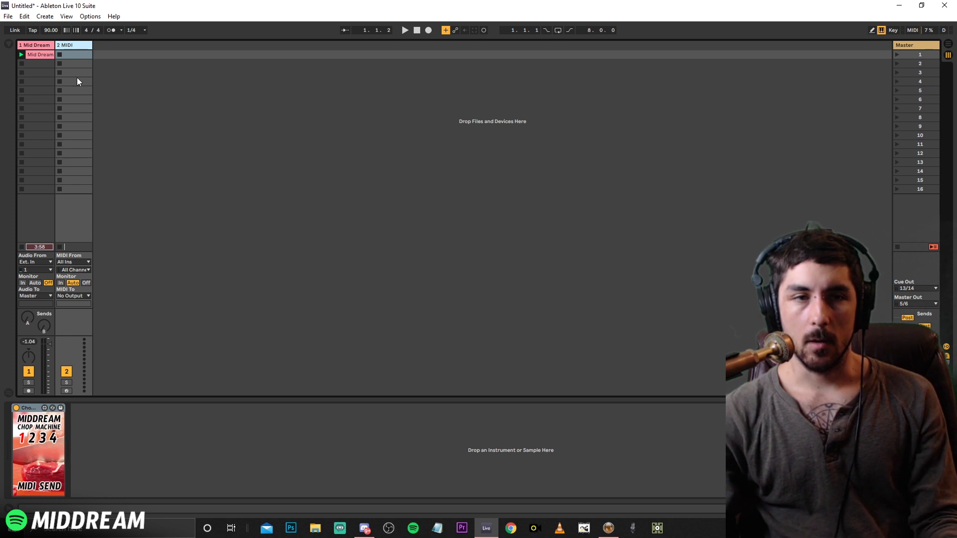
left_click(65, 390)
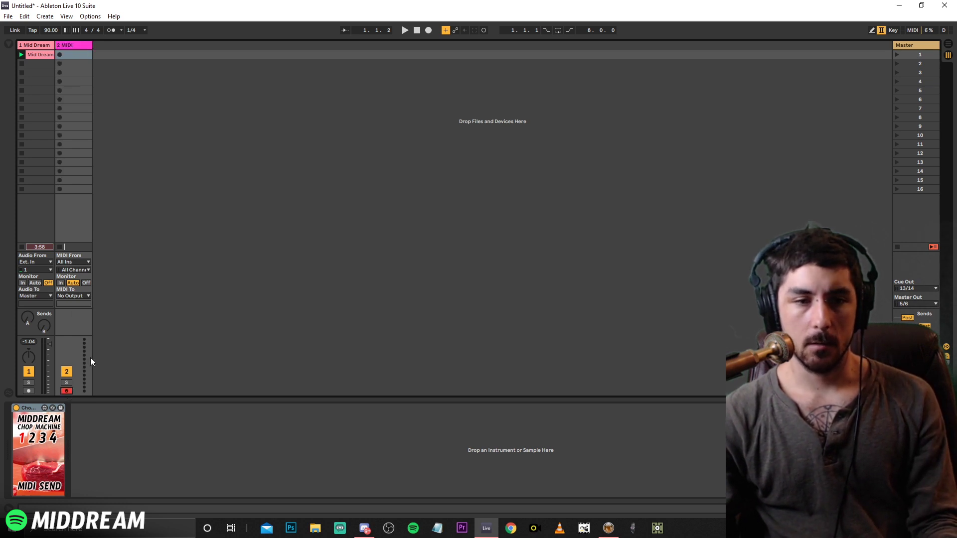
double_click(77, 54)
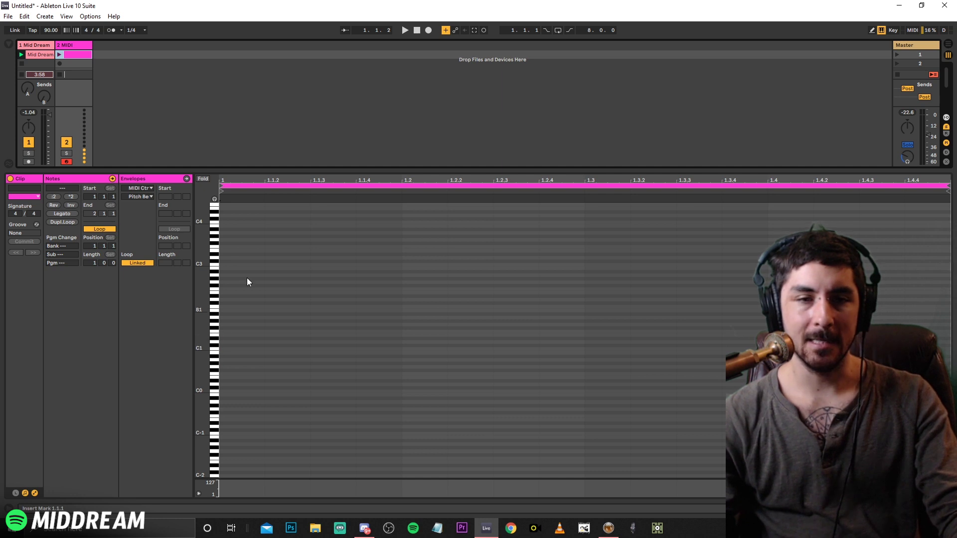
left_click_drag(272, 171, 271, 401)
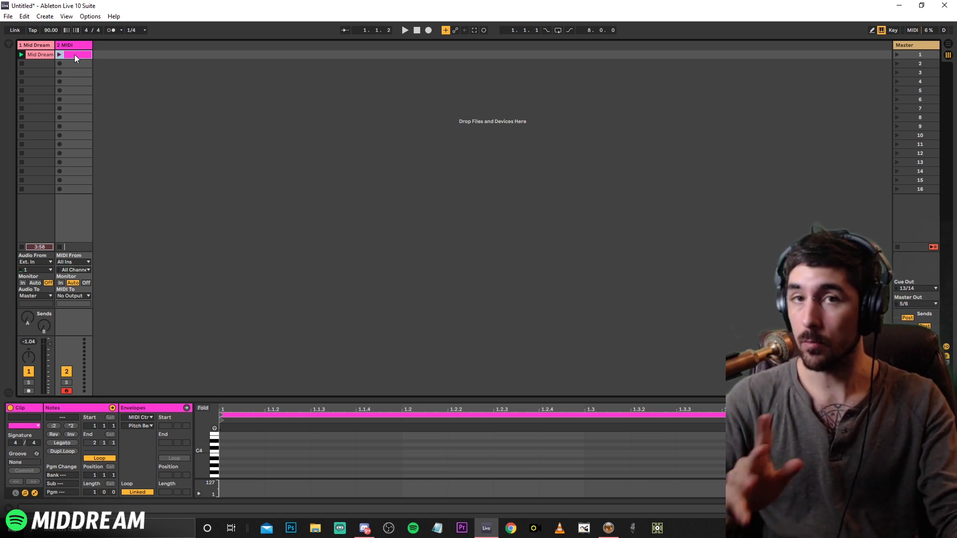
Play the Mid Dream track while checking the rack's THRU and SMPLR chains
double_click(44, 45)
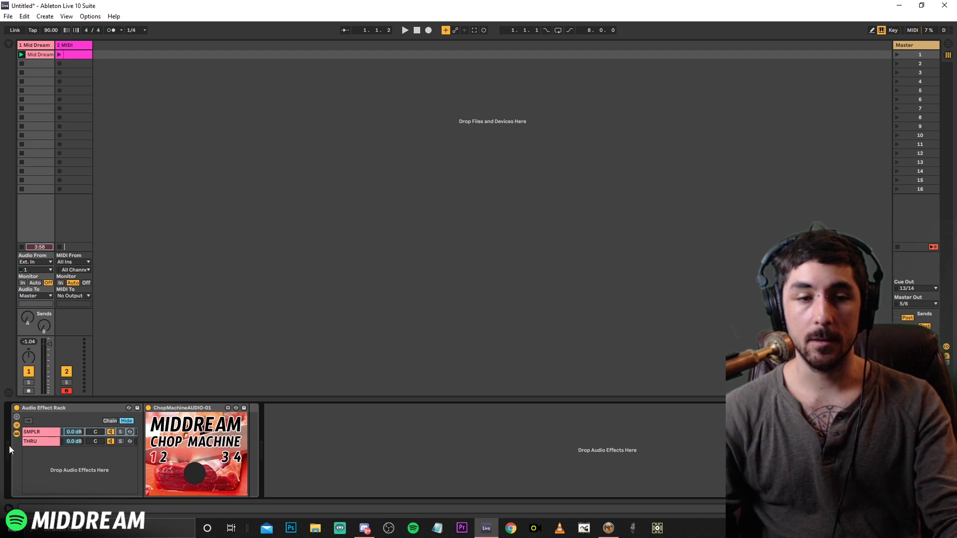
left_click(30, 444)
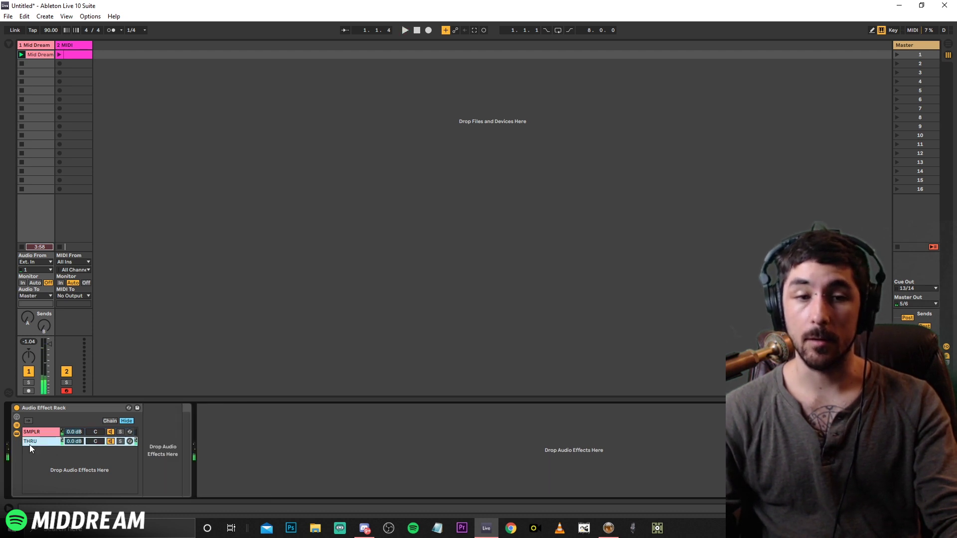
left_click(40, 432)
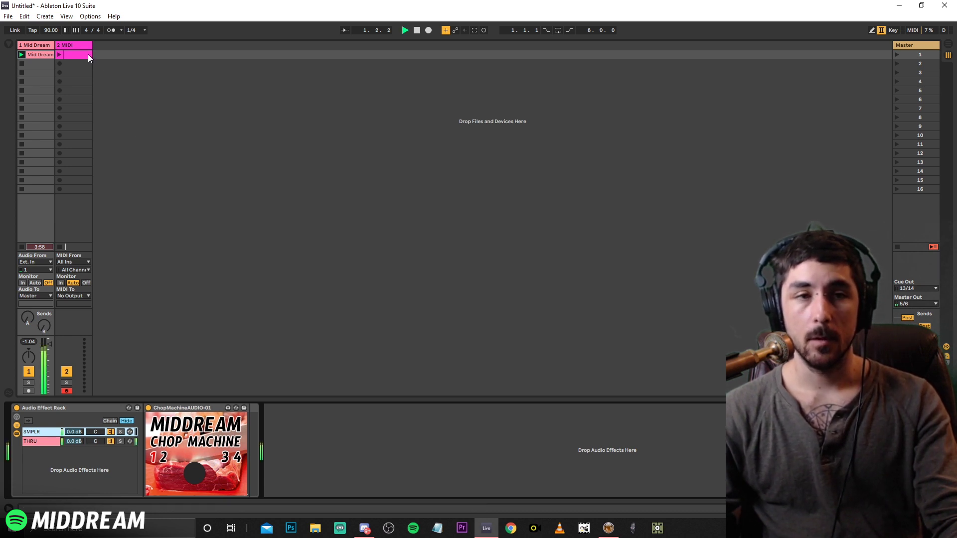
Open the empty clip on the MIDI track and enlarge its note editor
left_click(76, 45)
left_click(74, 54)
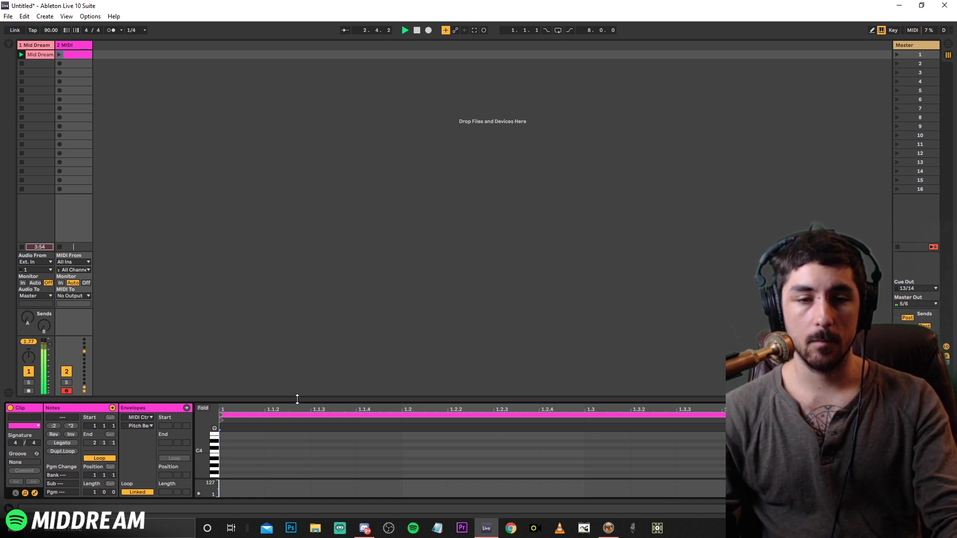
left_click_drag(295, 402, 317, 190)
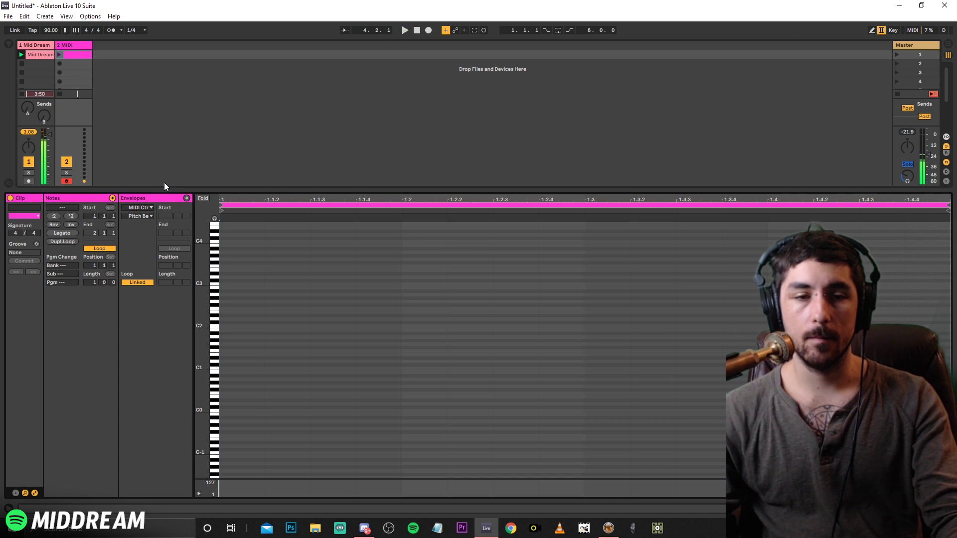
Audition the Chop Machine samples by playing notes on the armed MIDI track with the transport stopped
key("f")
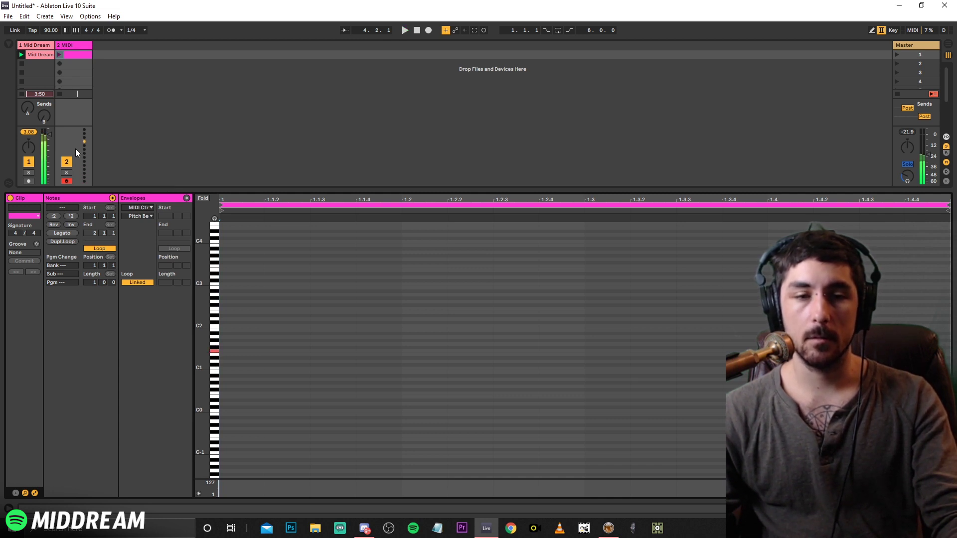
key("f")
key("f")
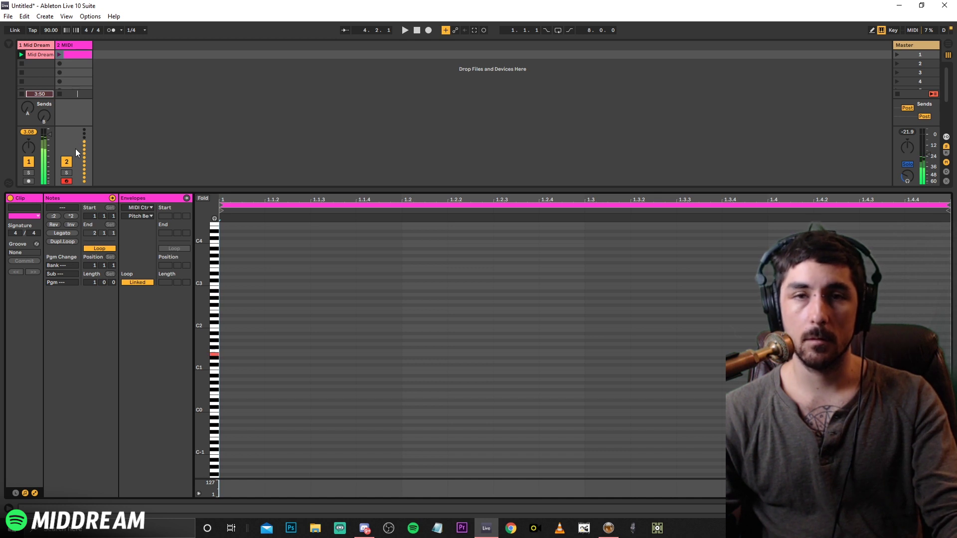
key("f")
key("f")
key("f")
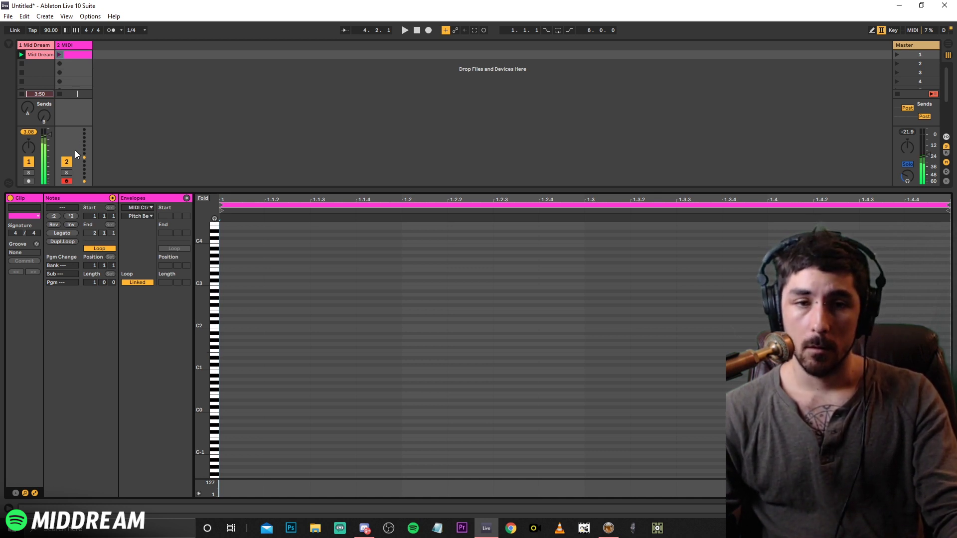
key("d")
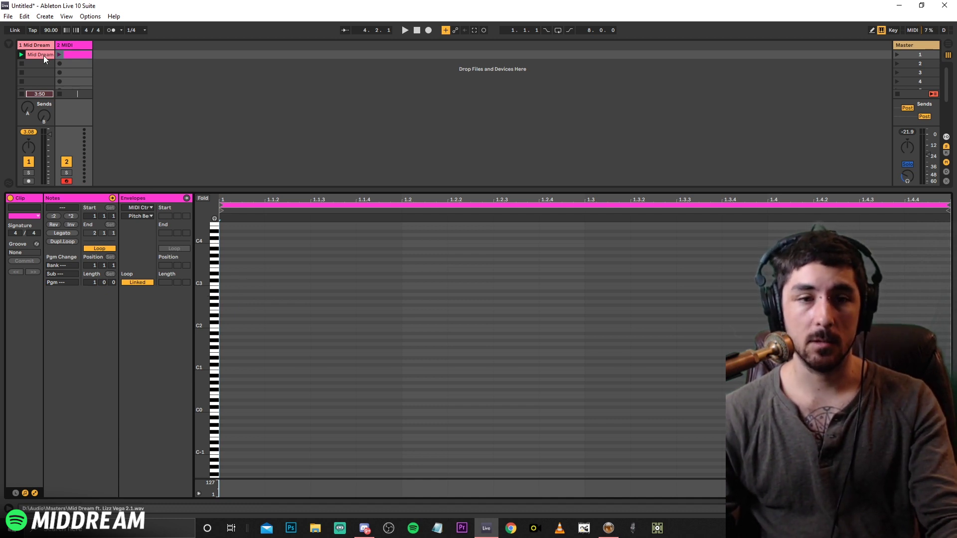
Start the Mid Dream clip and play MIDI notes to test all four Chop Machine slots during playback
key("space")
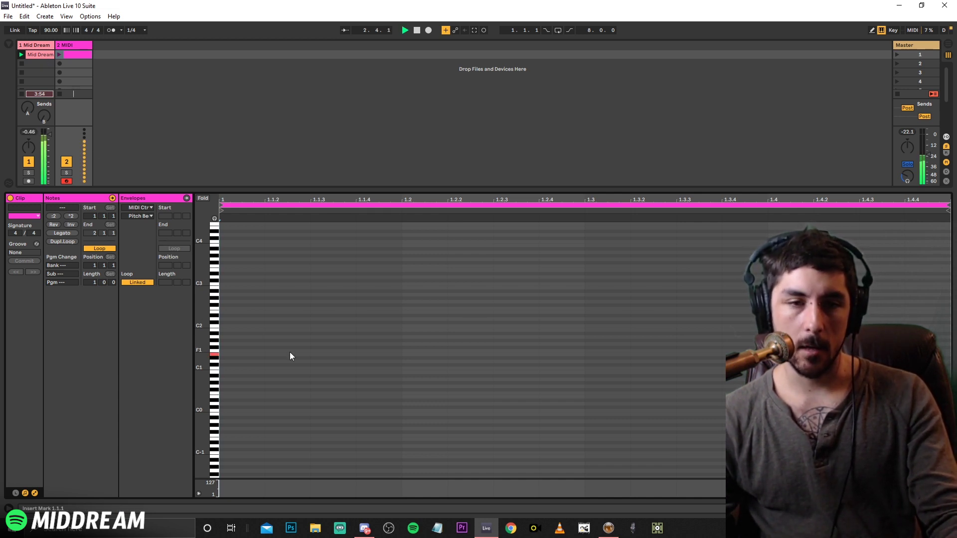
key("f")
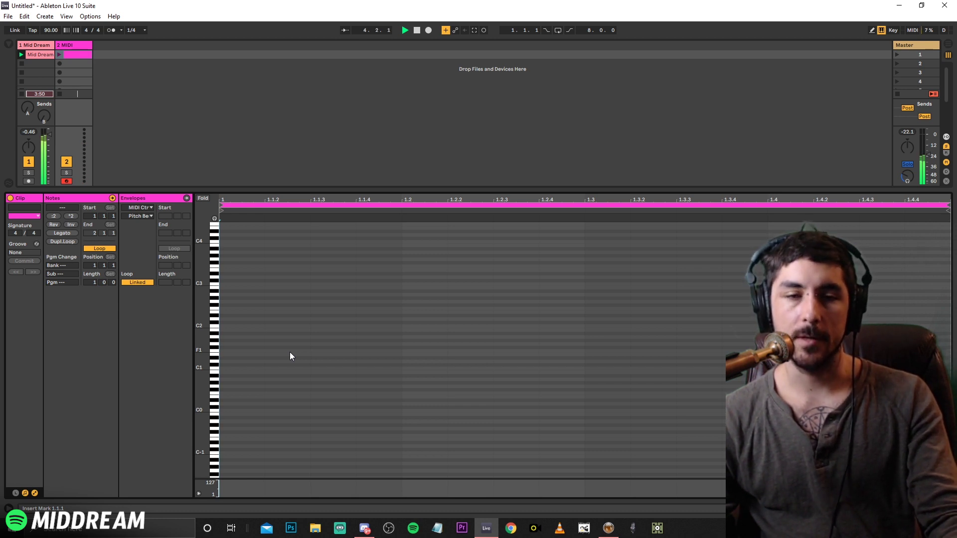
key("g")
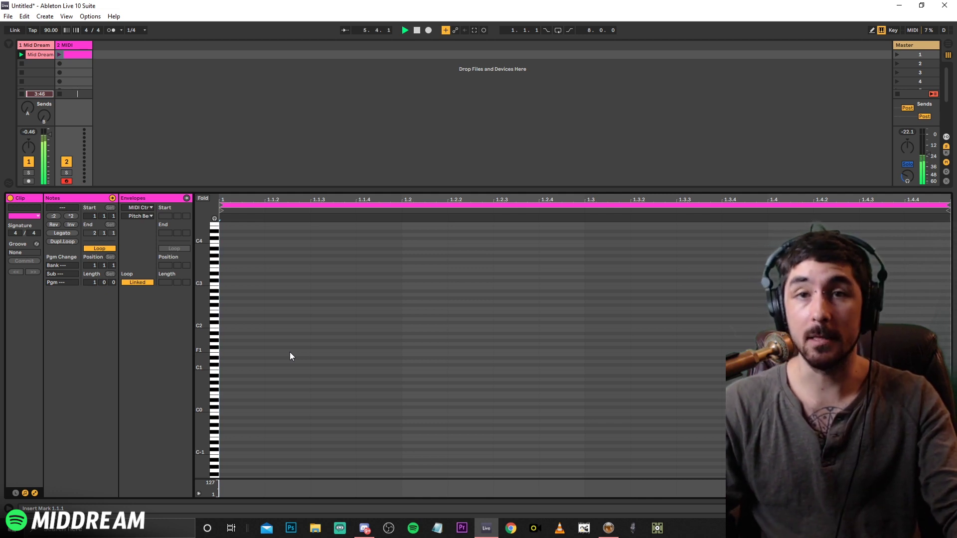
key("s")
key("s")
key("d")
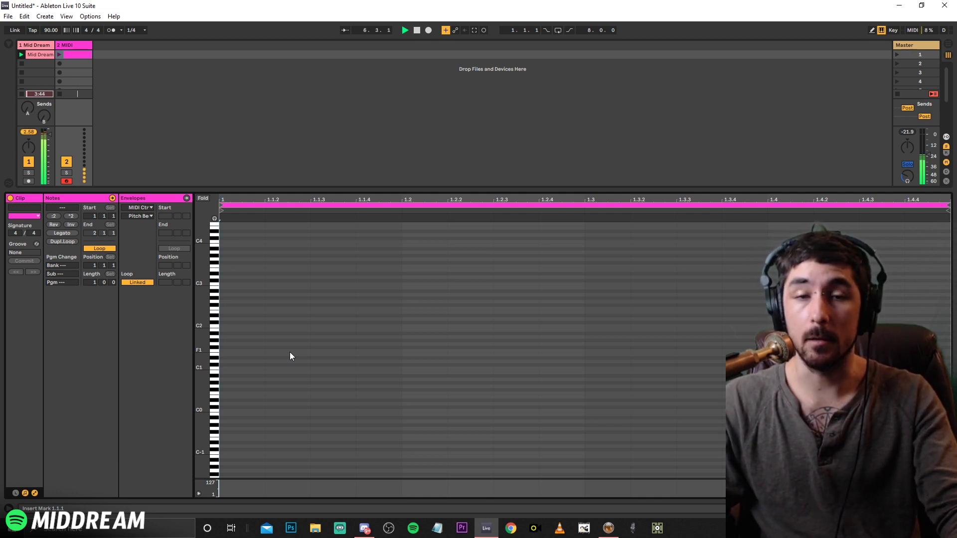
key("d")
key("f")
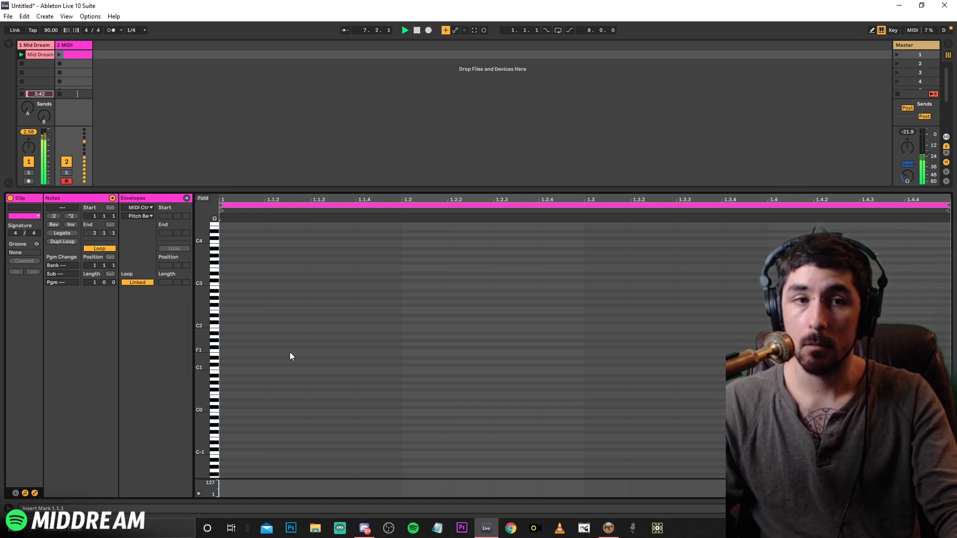
key("f")
key("f")
key("g")
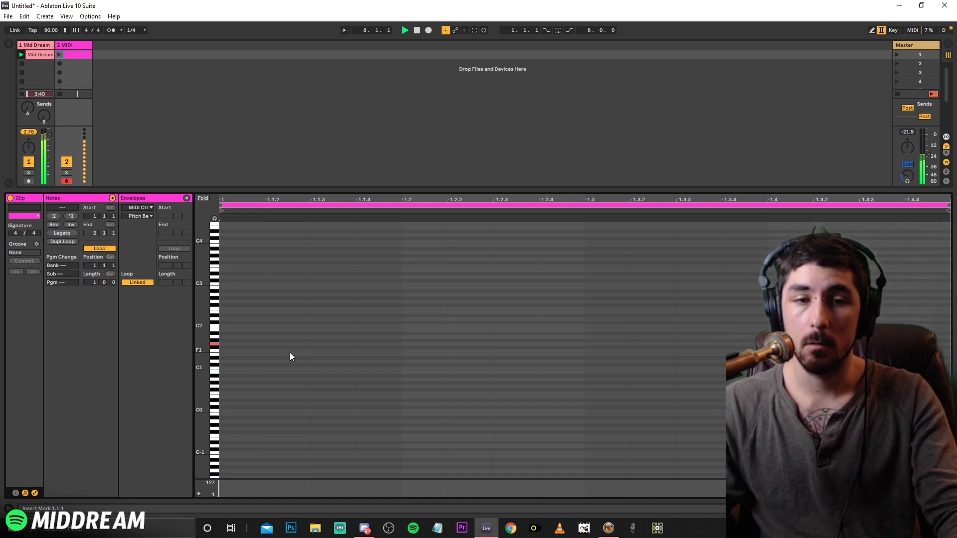
key("g")
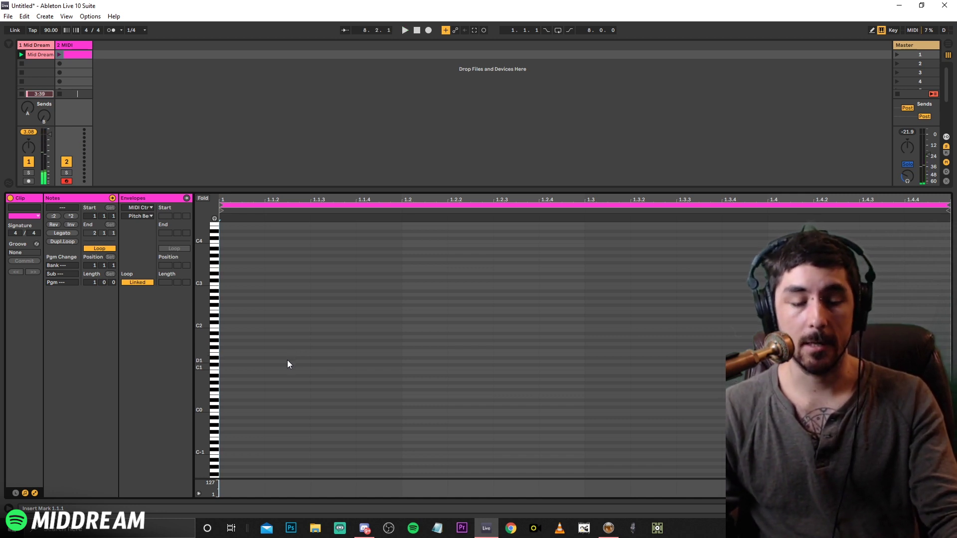
Trigger the Chop Machine's stored chops again with the transport stopped
key("s")
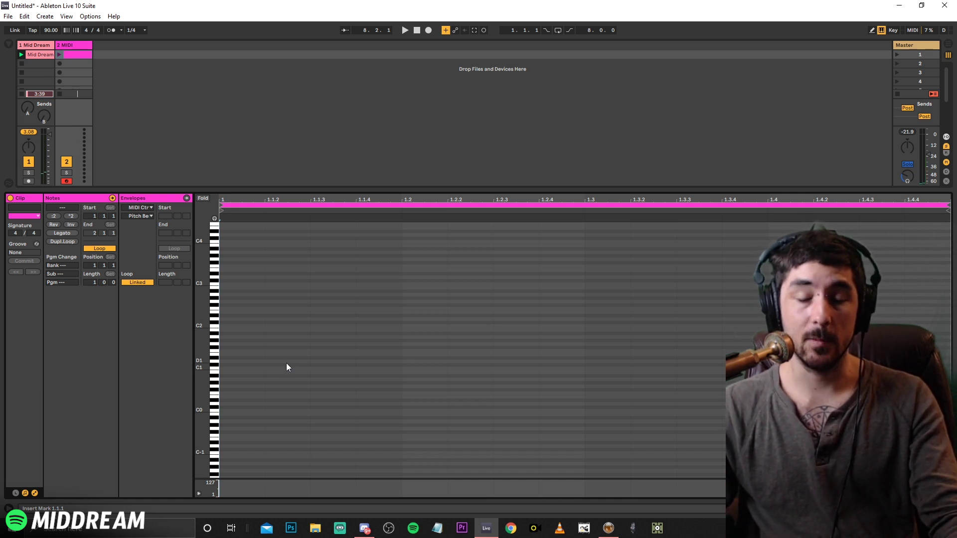
key("s")
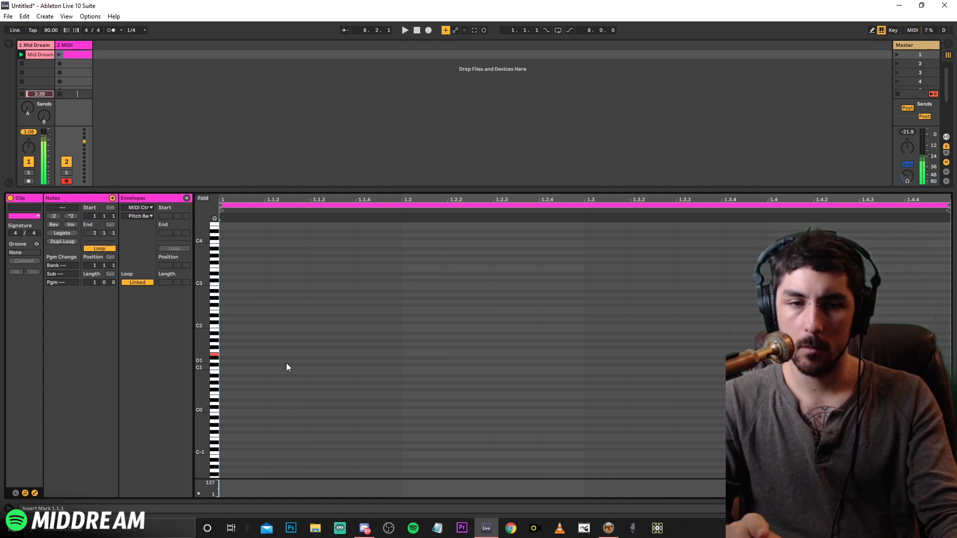
key("s")
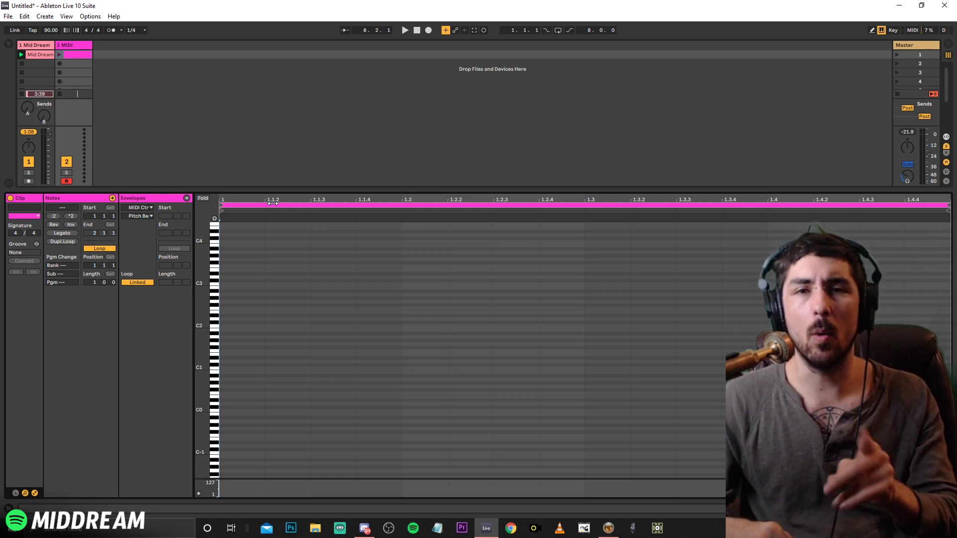
Shorten the MIDI clip's loop to two beats and stop the Mid Dream clip so only the MIDI clip plays
left_click(37, 47)
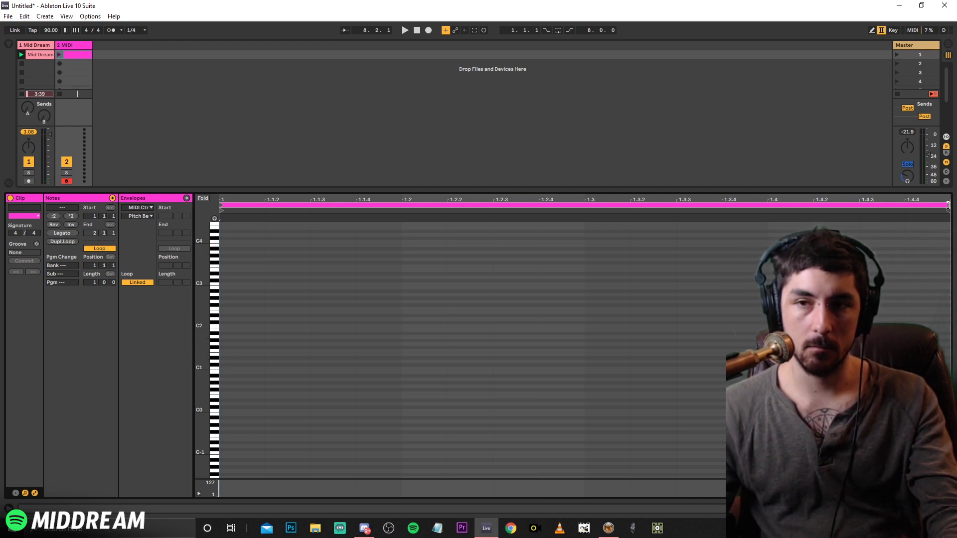
left_click_drag(948, 205, 449, 205)
left_click(21, 58)
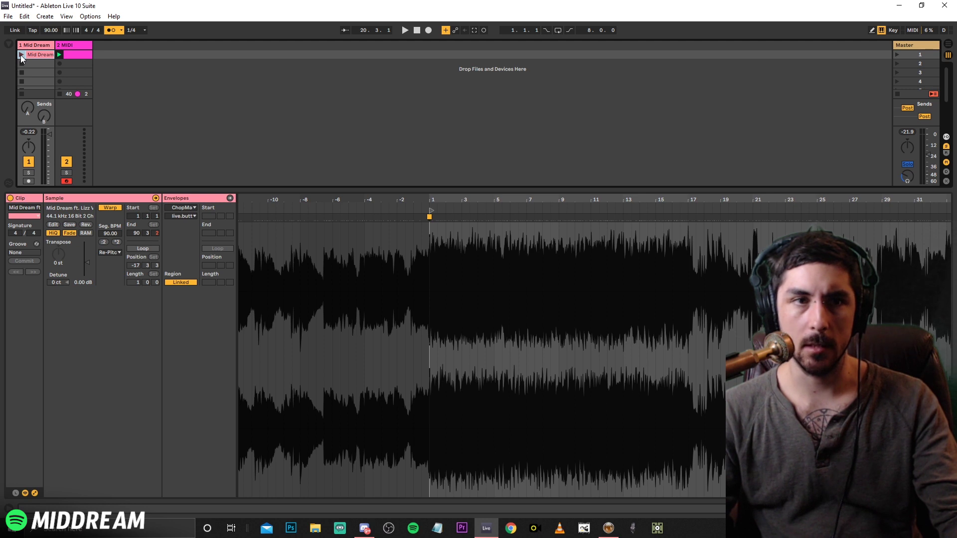
left_click(20, 55)
left_click(68, 59)
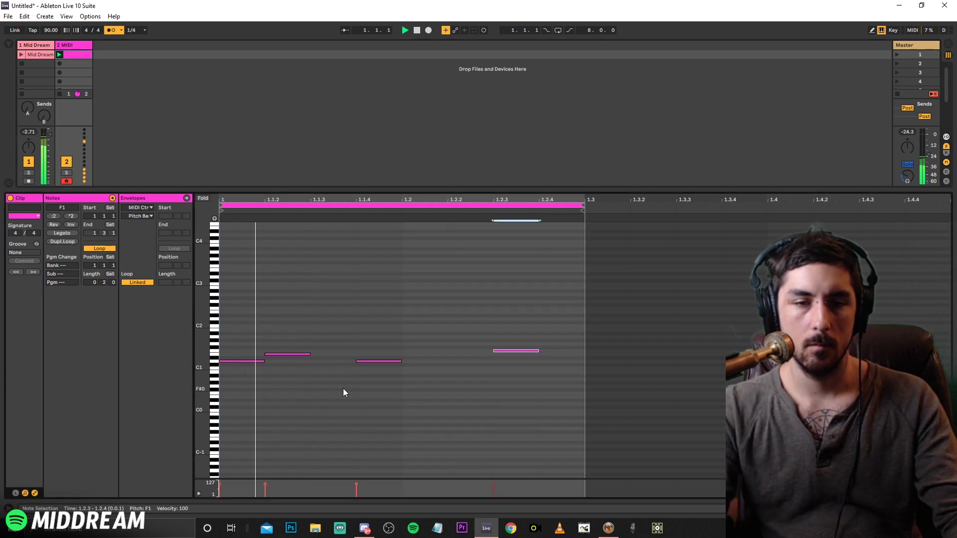
Lengthen the D1 note at 1.1.4 and the F1 note at 1.2.3 to two sixteenths each and duplicate the loop
left_click(401, 364)
left_click_drag(402, 363, 455, 357)
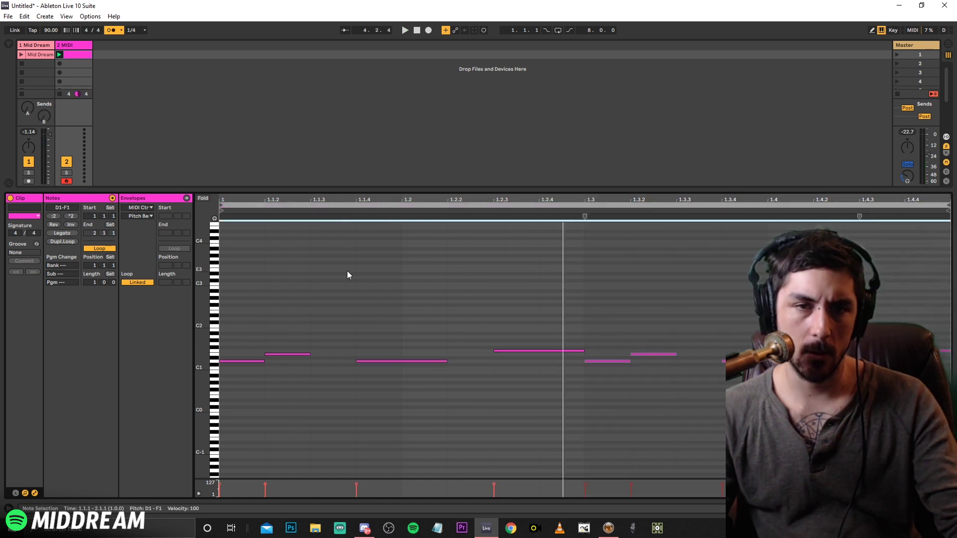
left_click(352, 271)
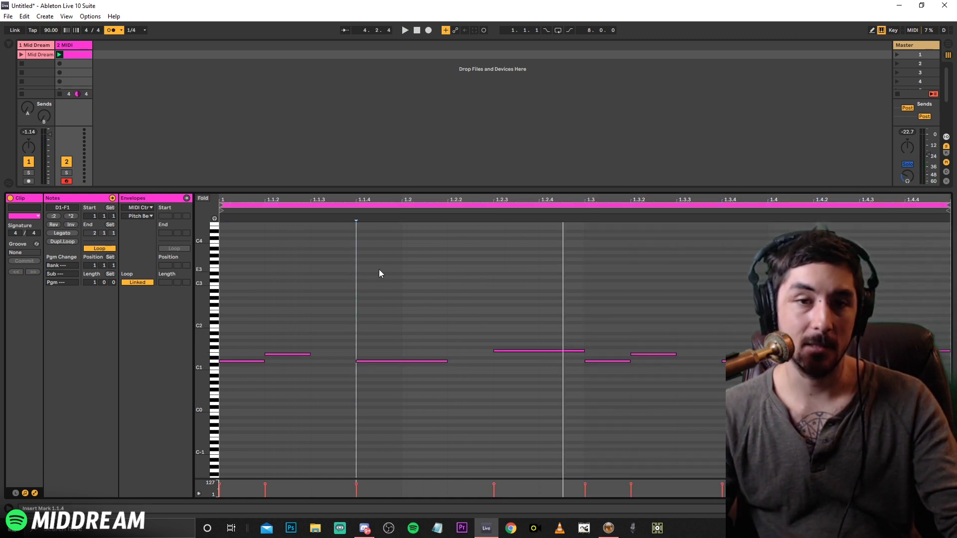
Set the MIDI clip's pitch bend envelope to -8192 across the D1 note from 1.1.4 to 1.2.2
left_click(187, 199)
left_click(364, 386)
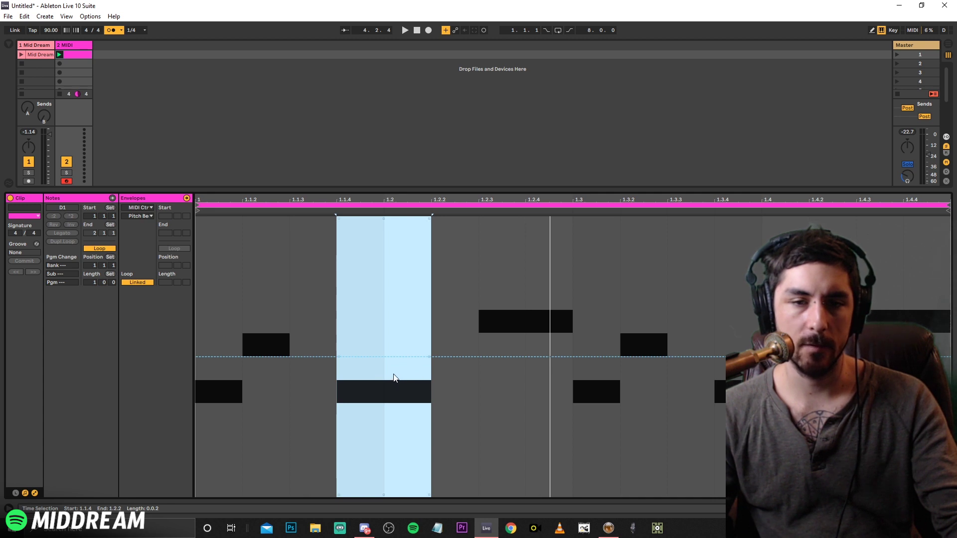
left_click_drag(392, 361, 391, 496)
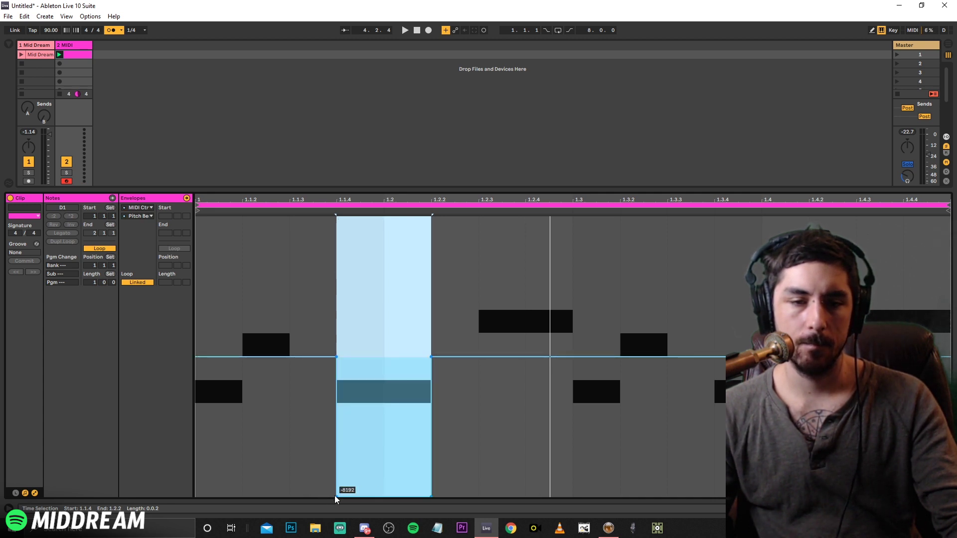
Reshape the pitch bend over the D1 note into a ramp from zero at 1.1.4 to -8192 at 1.2.2 and play the clip
left_click(337, 496)
key("space")
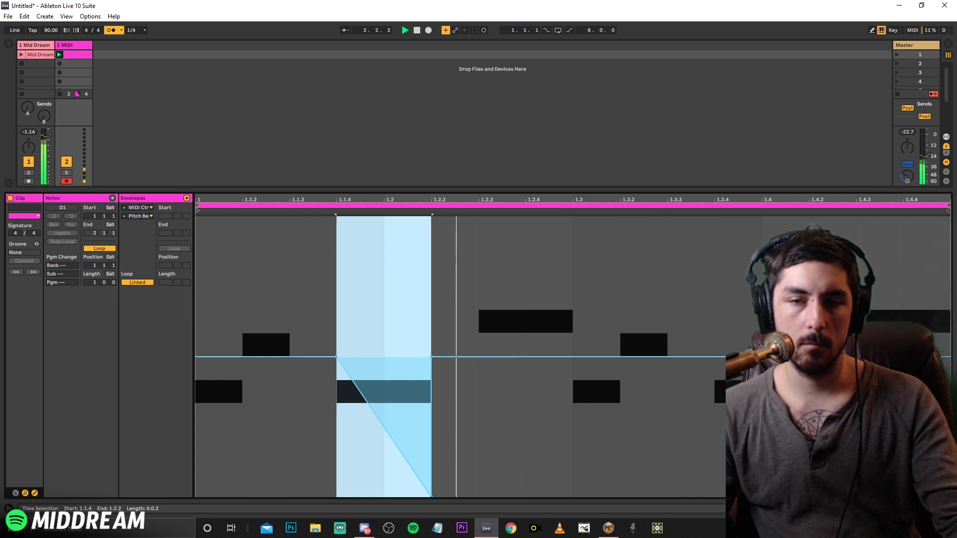
left_click(337, 300)
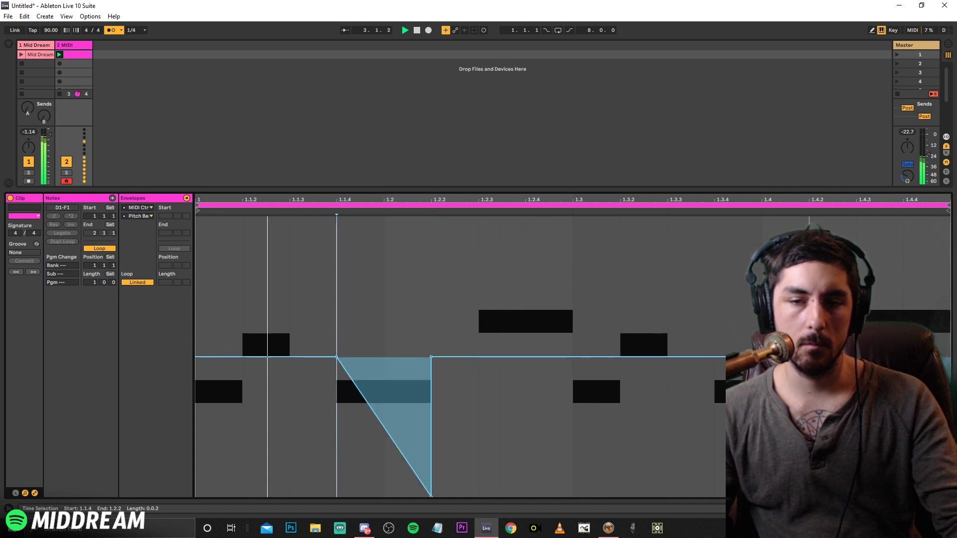
left_click(857, 299)
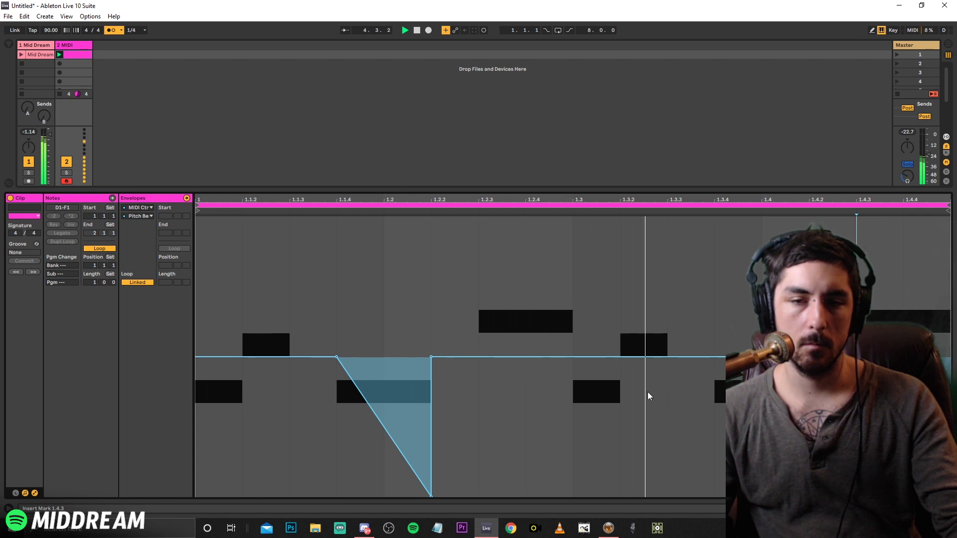
Draw a flat pitch bend block at the lowest value across the note from 1.3.2 to 1.3.3
key("b")
left_click_drag(648, 427, 626, 495)
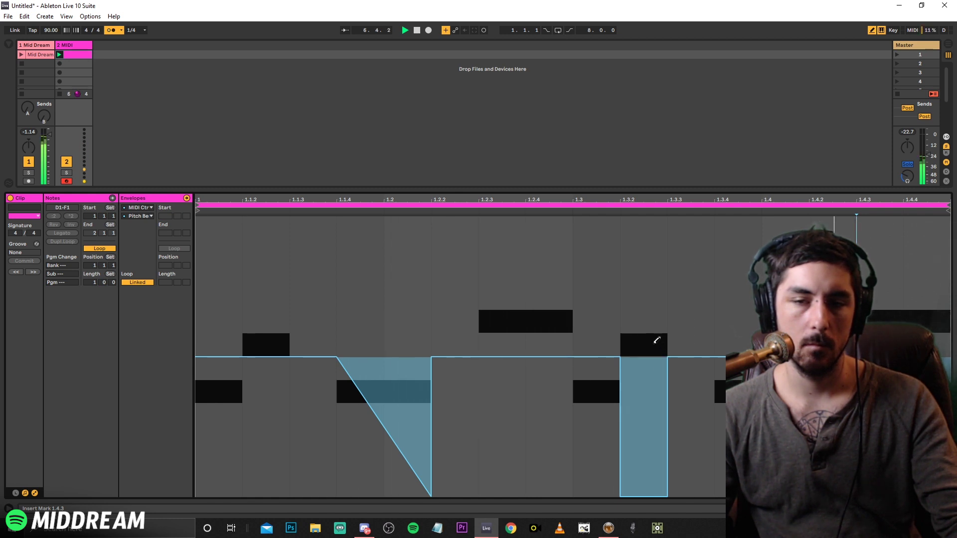
key("b")
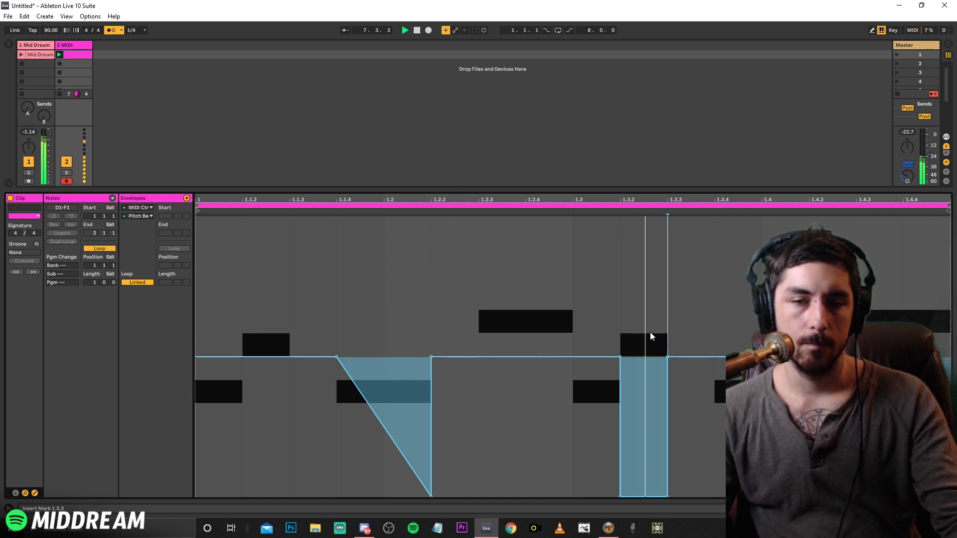
left_click(633, 331)
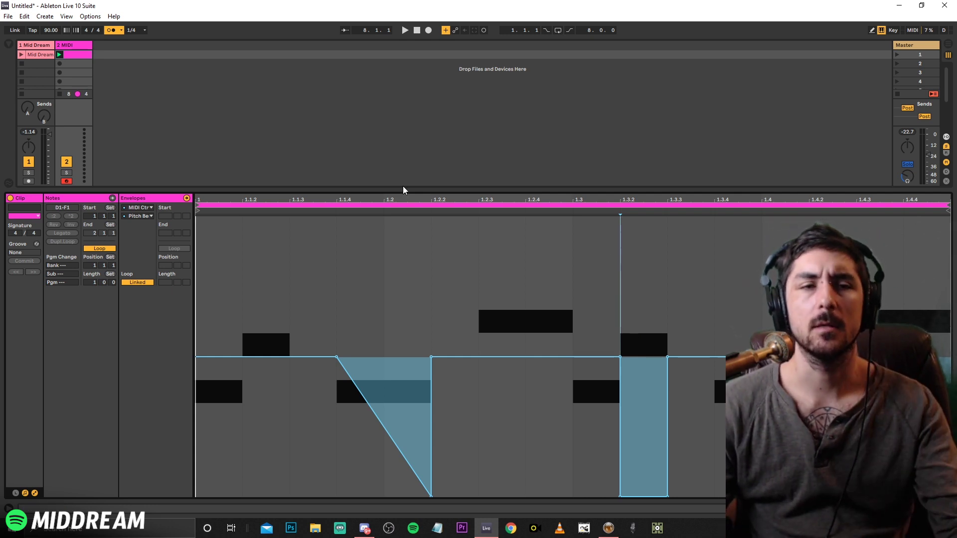
Show the MIDI track's devices beside the browser and group the Chop Machine MIDI send device into a MIDI Effect Rack
double_click(67, 46)
left_click(10, 45)
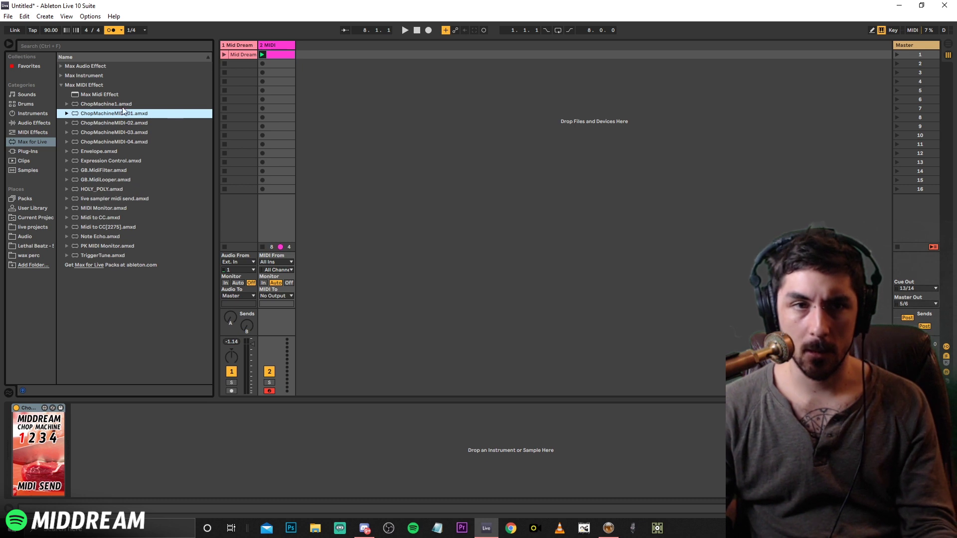
left_click(80, 421)
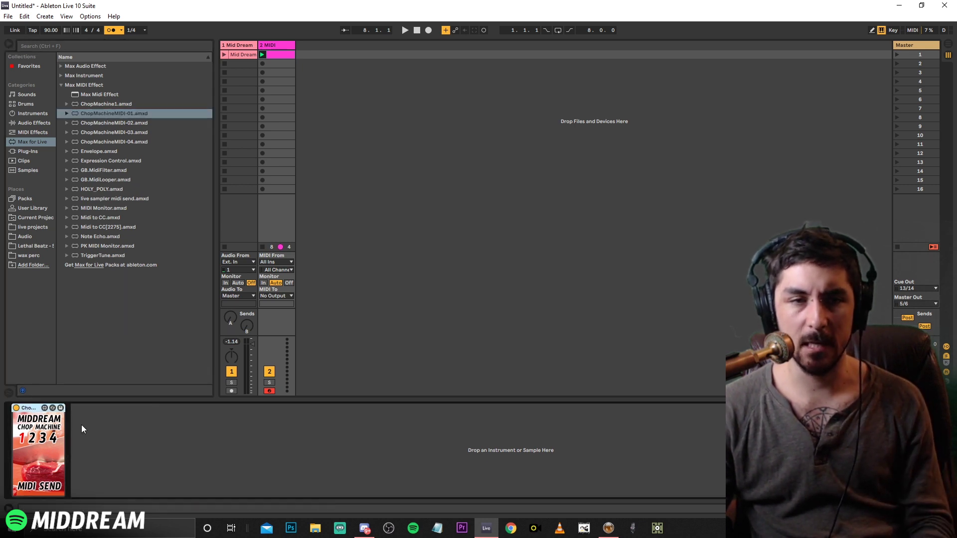
key("ctrl+g")
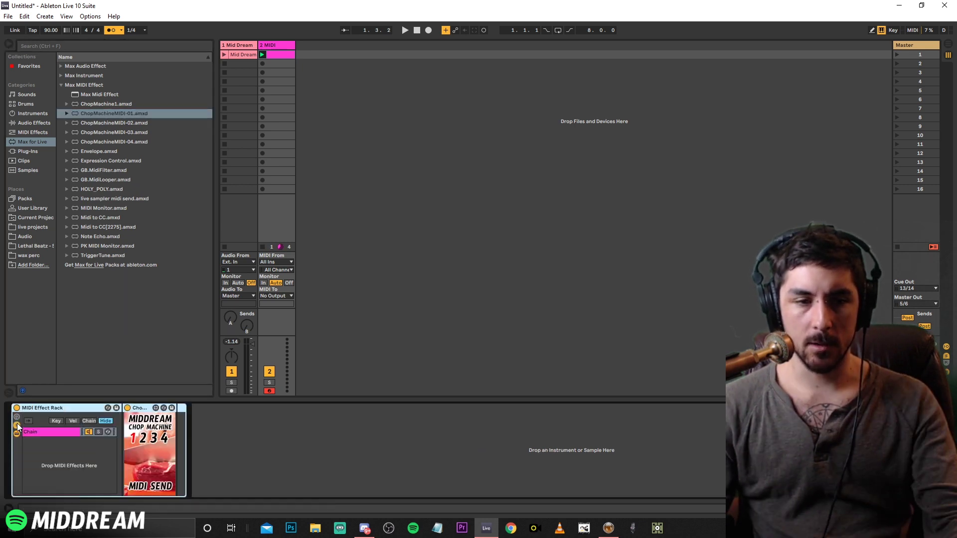
Create a second, empty chain in the MIDI Effect Rack and play the clip briefly to hear it
right_click(52, 447)
left_click(58, 451)
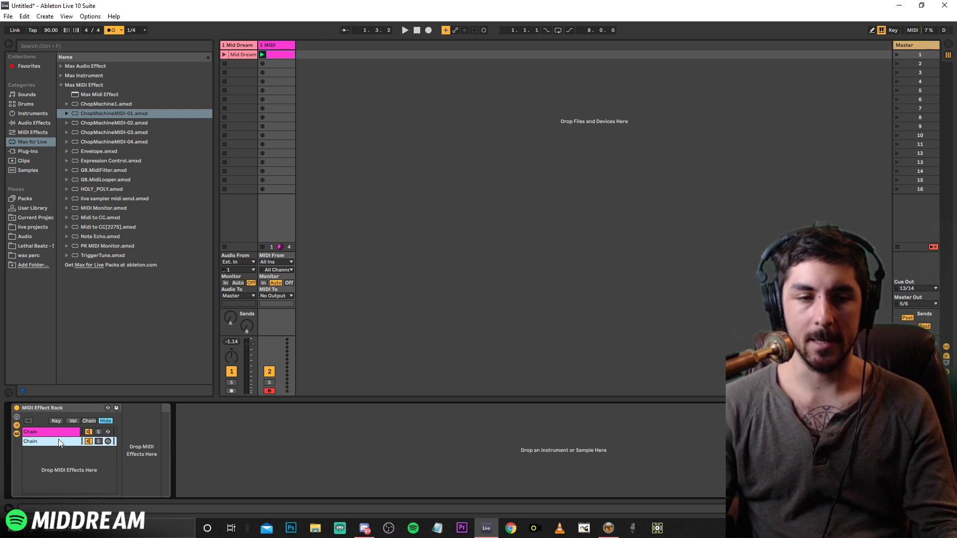
left_click(183, 439)
key("space")
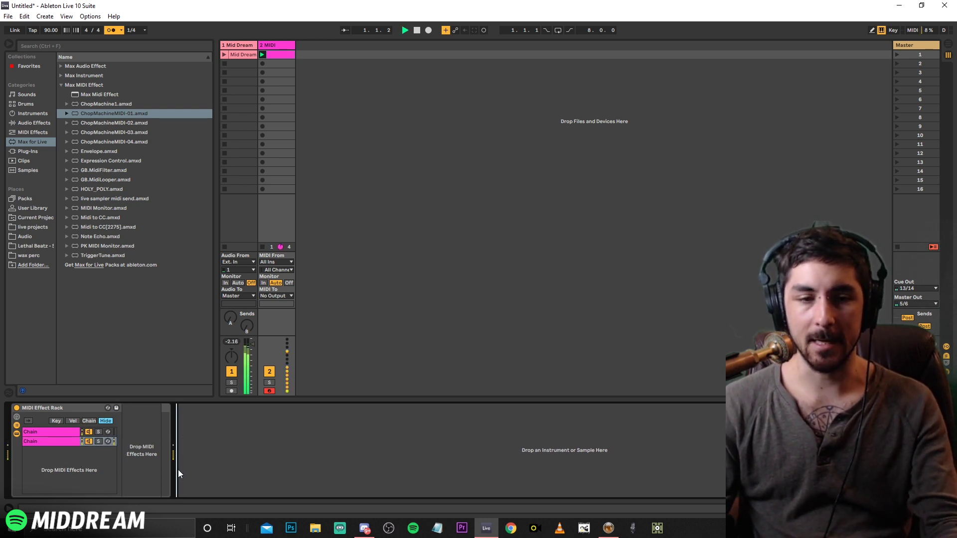
key("space")
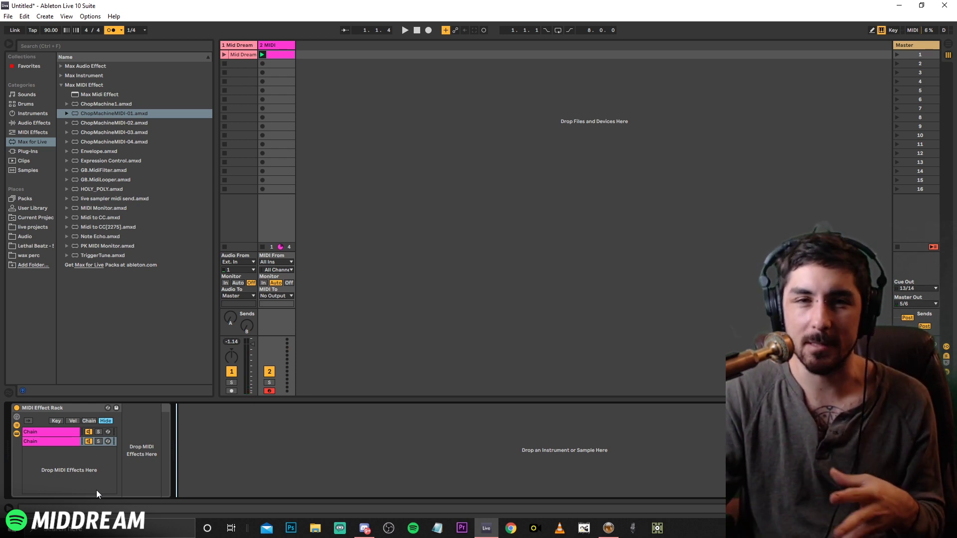
Add a Velocity effect before the Chop Machine send in the rack's first chain and set its Out Hi to 40
left_click(63, 432)
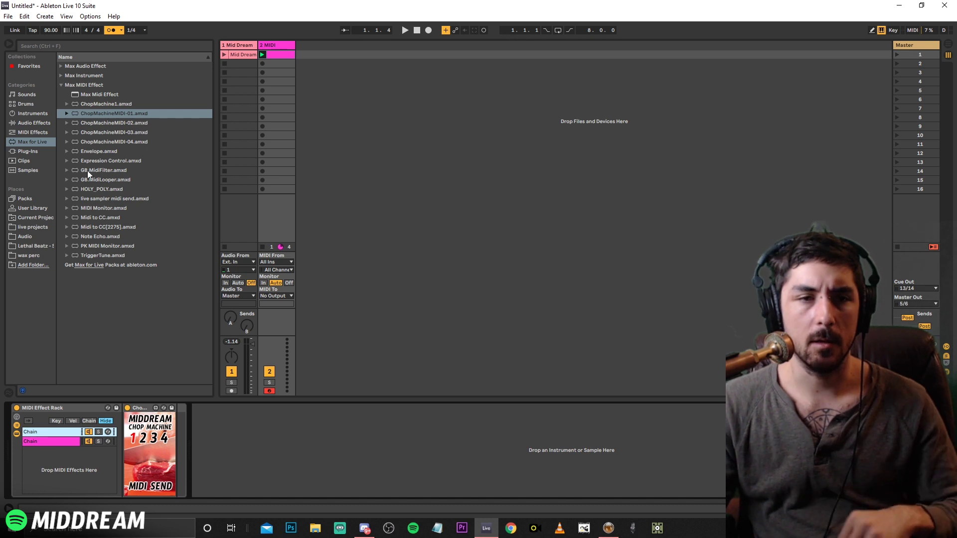
left_click(49, 133)
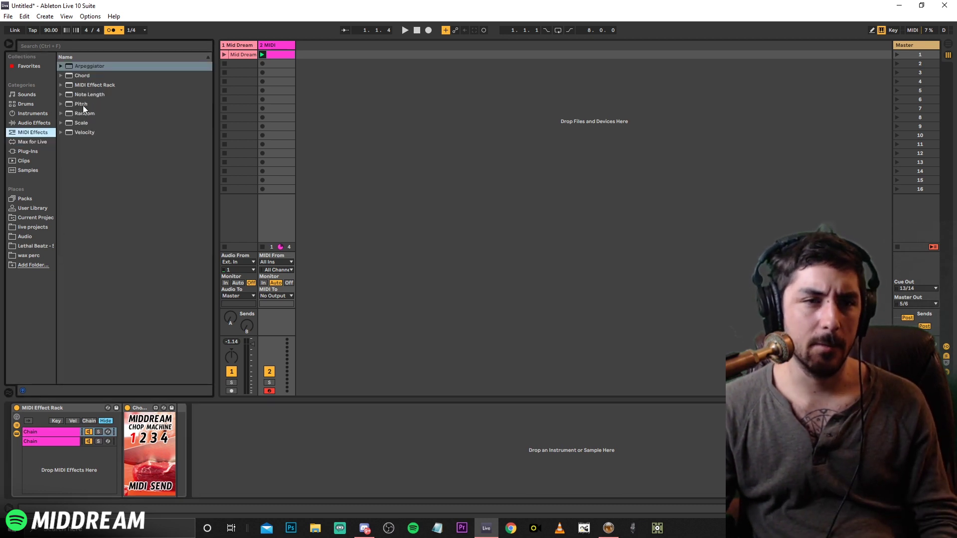
left_click_drag(91, 137, 134, 433)
left_click_drag(194, 431, 194, 435)
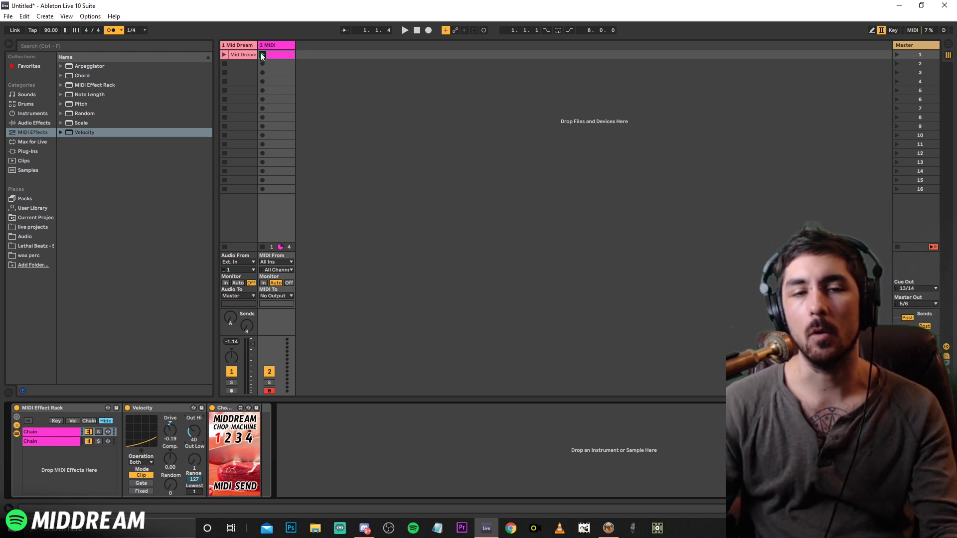
Play the clip while switching the Velocity effect off and on to compare the sound
left_click(129, 408)
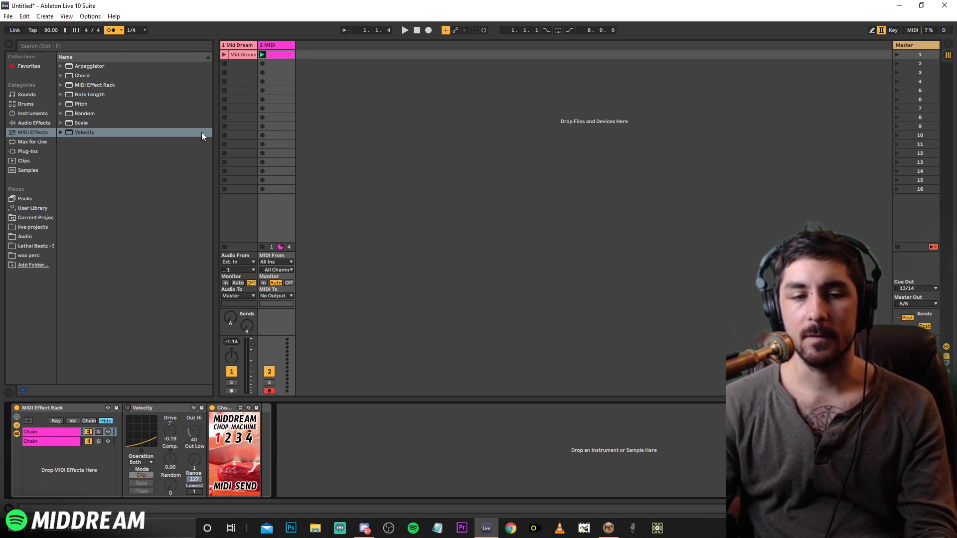
key("space")
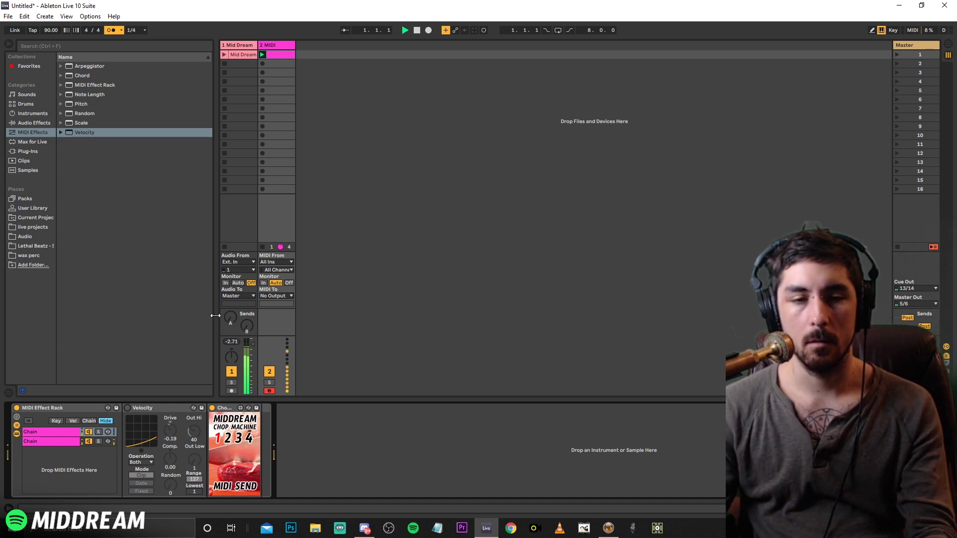
left_click(128, 410)
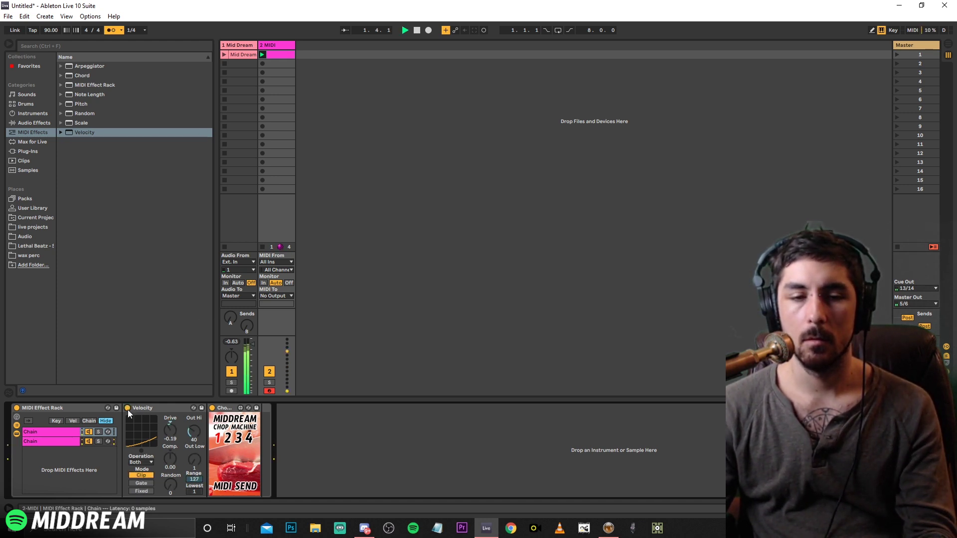
left_click(128, 409)
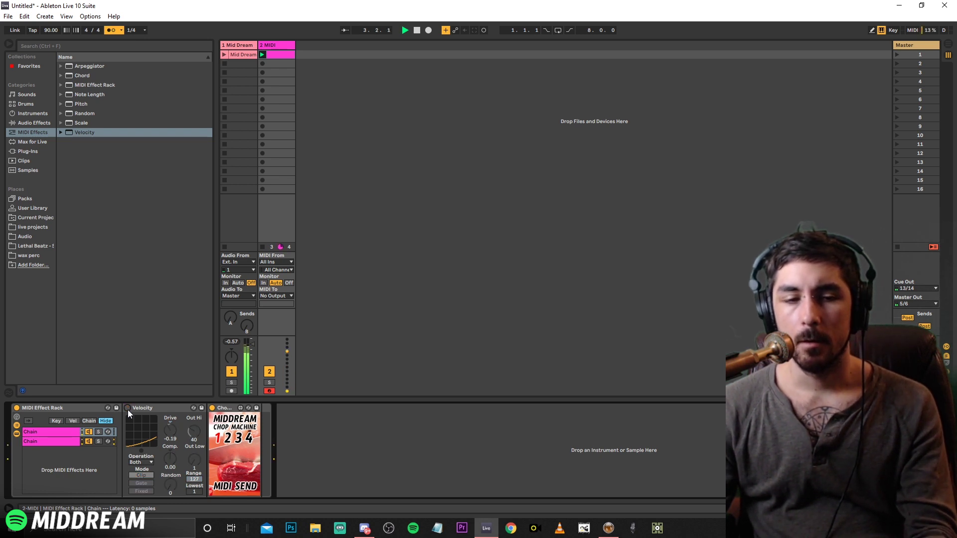
left_click(127, 409)
key("space")
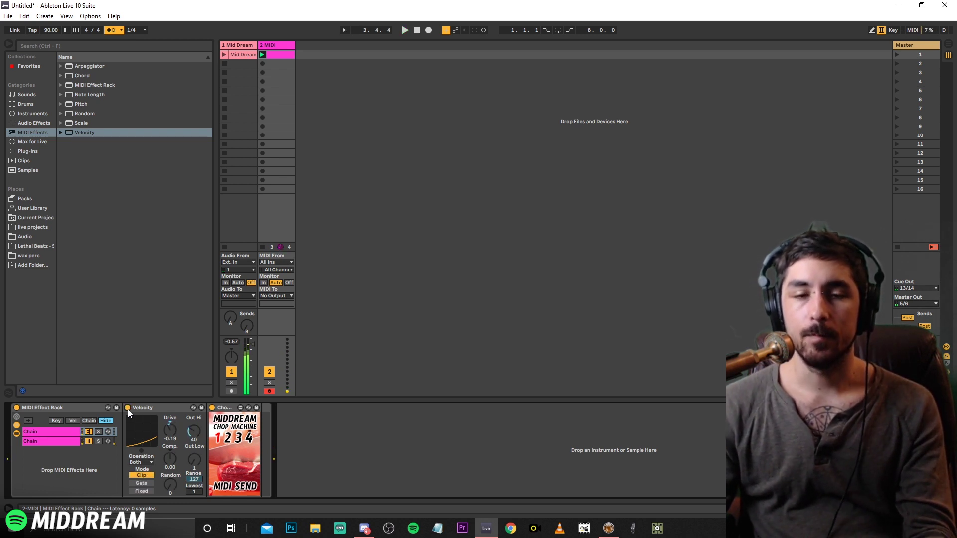
Check the velocities of the notes at 1.1.2 and 1.1.4 in the MIDI clip, and return to the MIDI track's devices
double_click(269, 55)
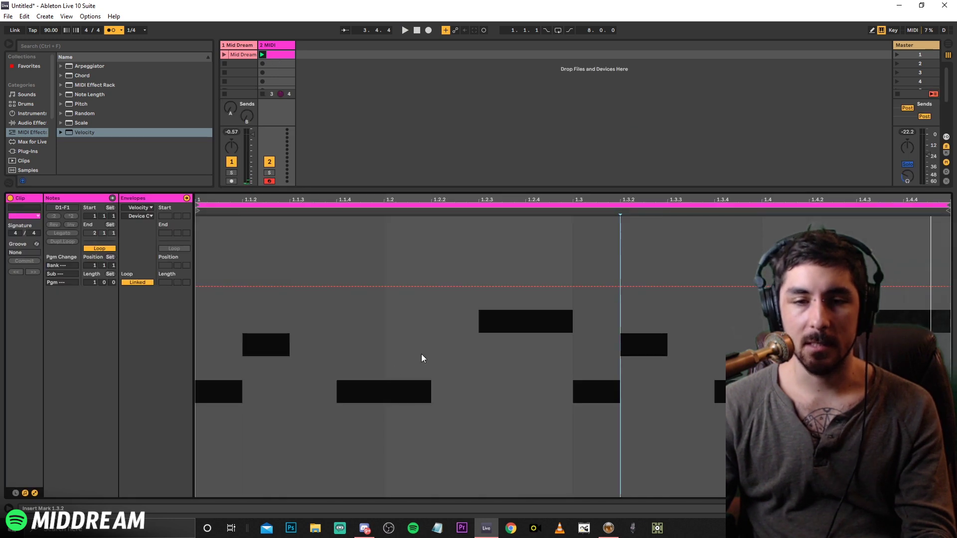
left_click(197, 486)
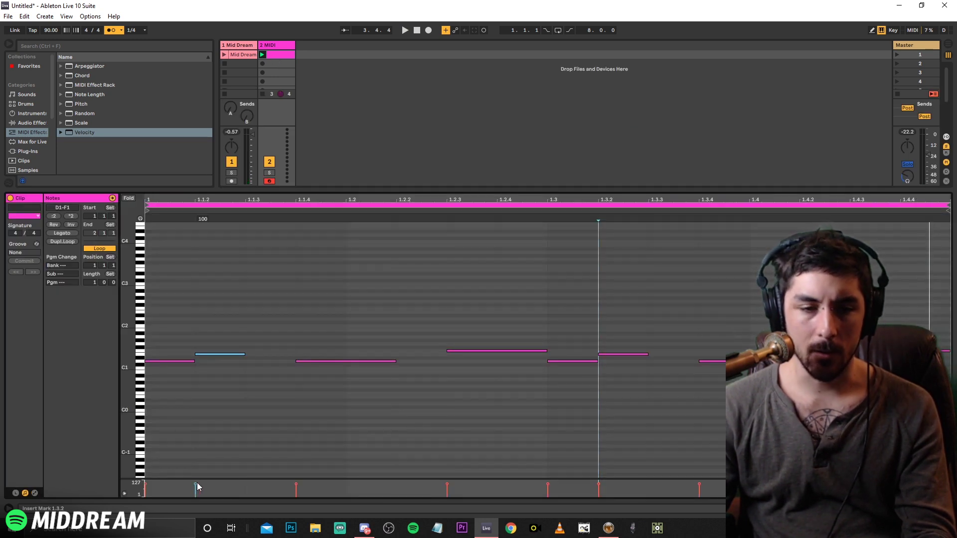
left_click(307, 486)
left_click(296, 485)
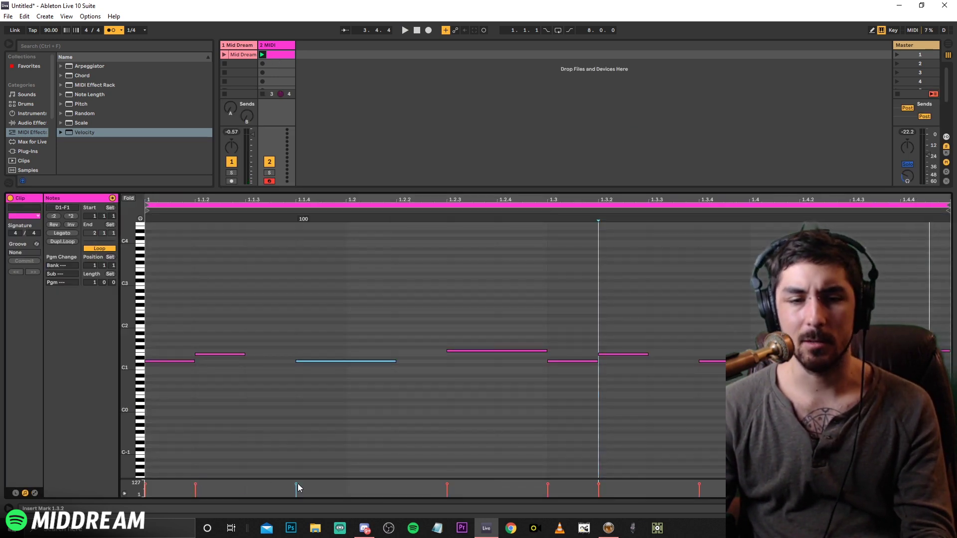
left_click(272, 46)
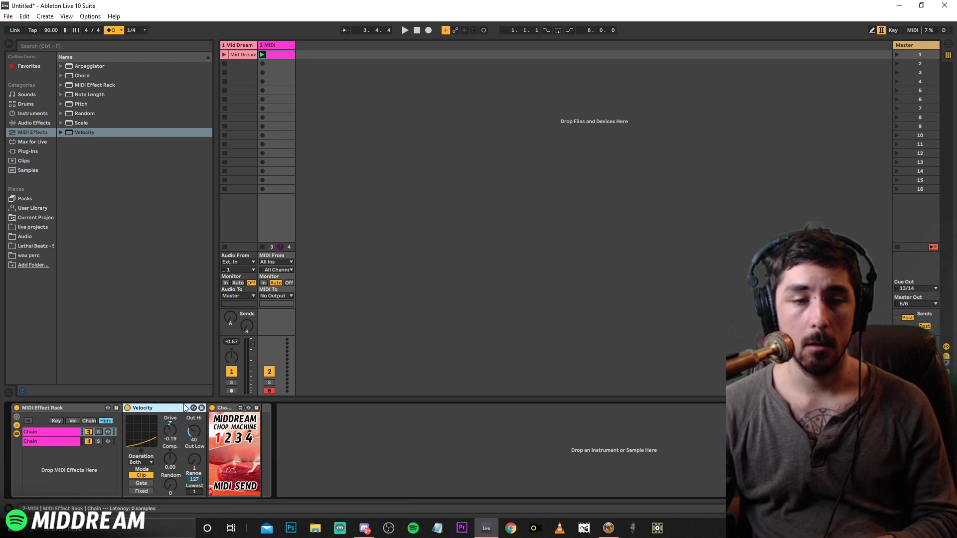
Bypass the Velocity effect, comparing it on and off during playback, and stop the transport
left_click(127, 407)
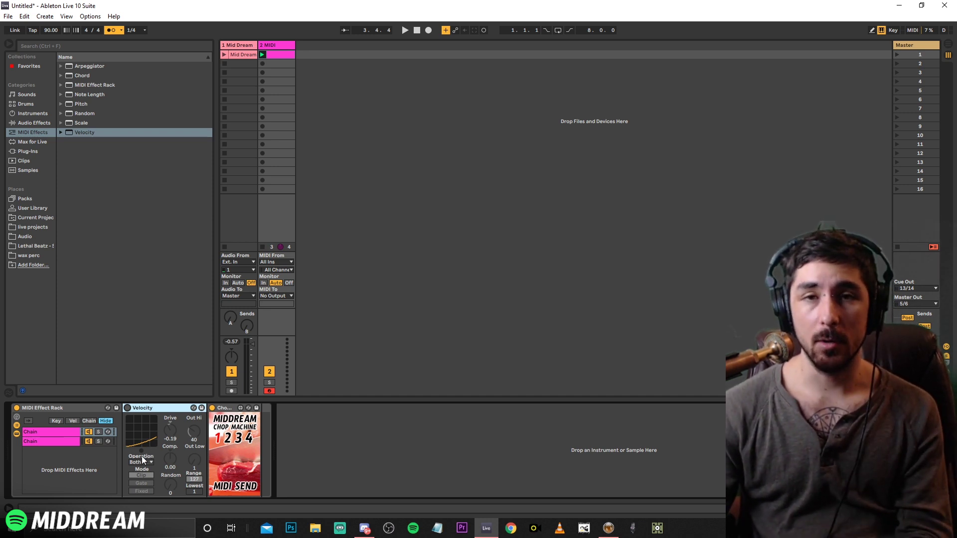
key("space")
left_click(128, 408)
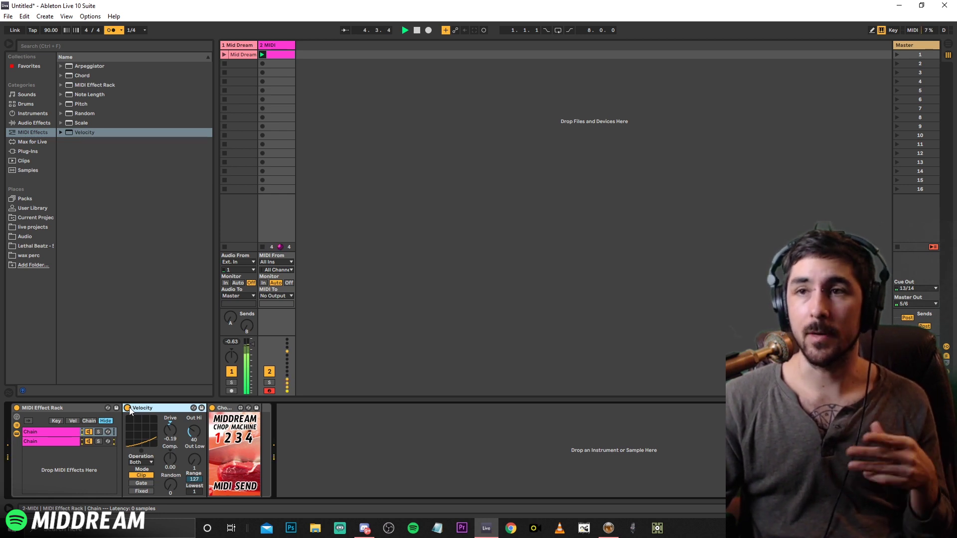
left_click(129, 408)
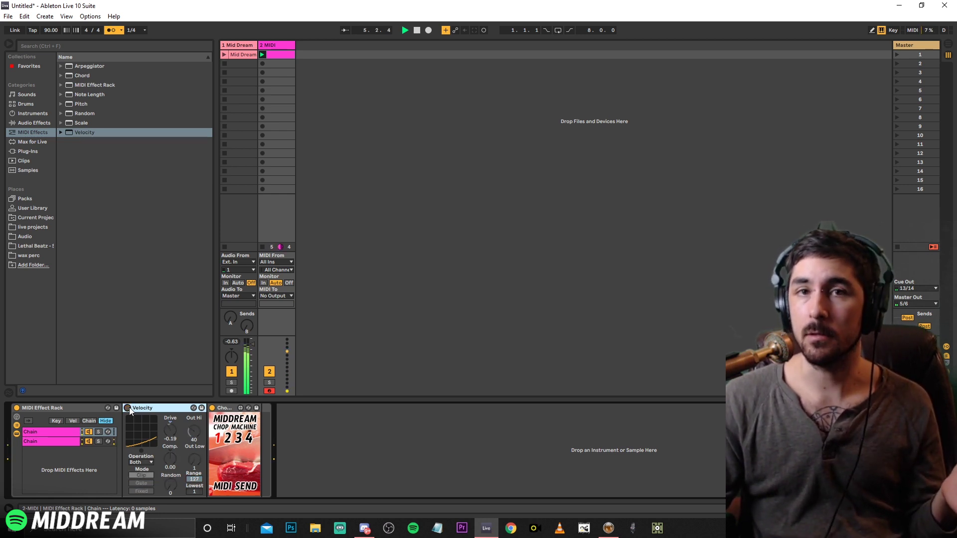
key("space")
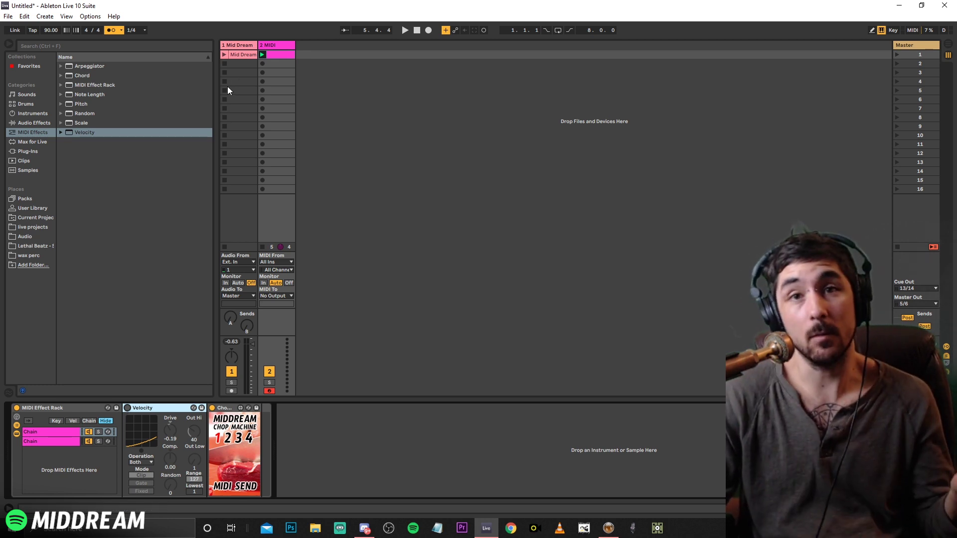
Show the Mid Dream track's audio rack and play the MIDI clip briefly through it
left_click(242, 46)
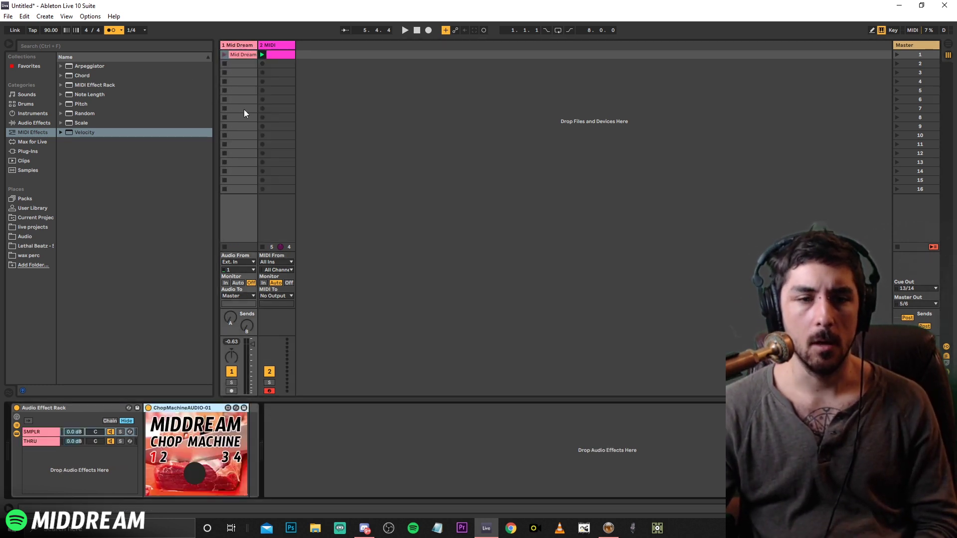
key("space")
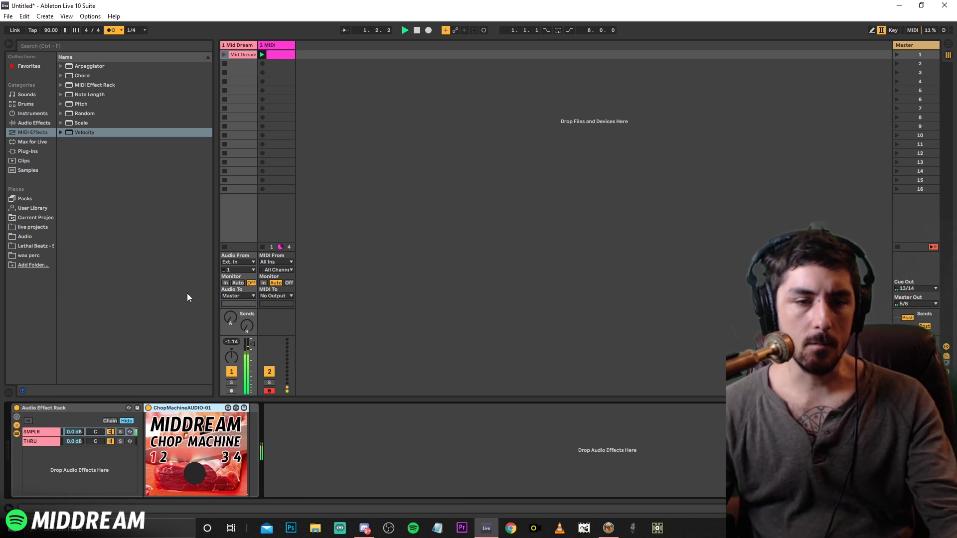
key("space")
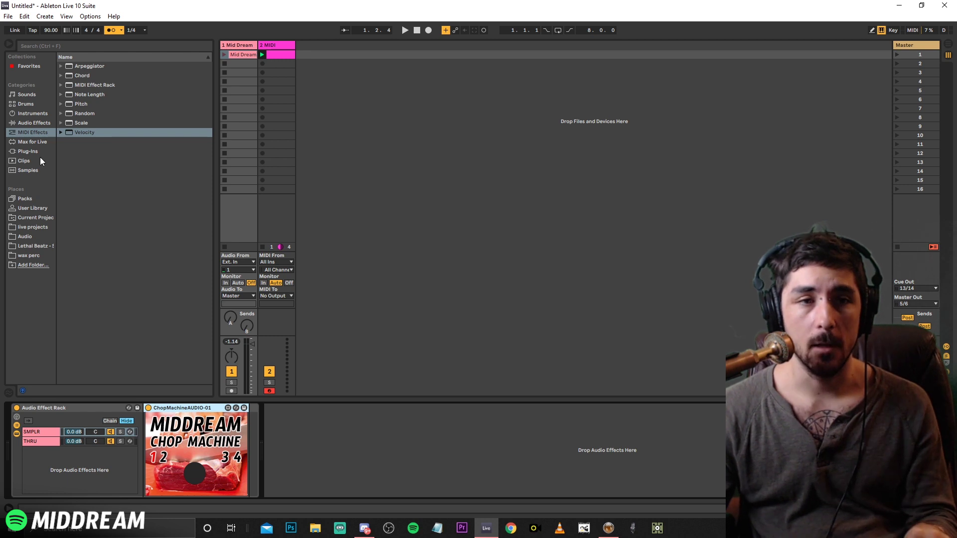
Add a Reverb after ChopMachineAUDIO-01 in the SMPLR chain and insert an EQ Eight between the two
left_click(29, 124)
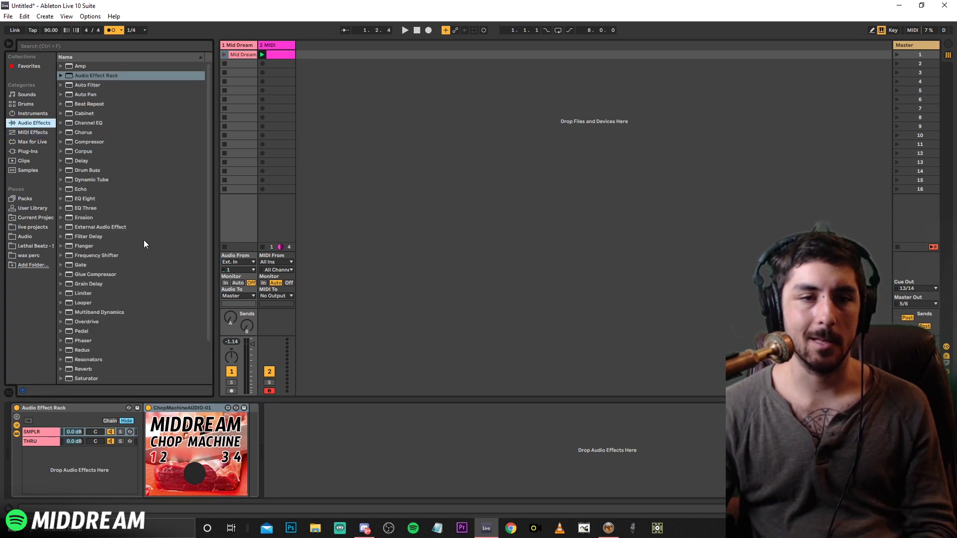
scroll(152, 249, "down", 2)
left_click(97, 325)
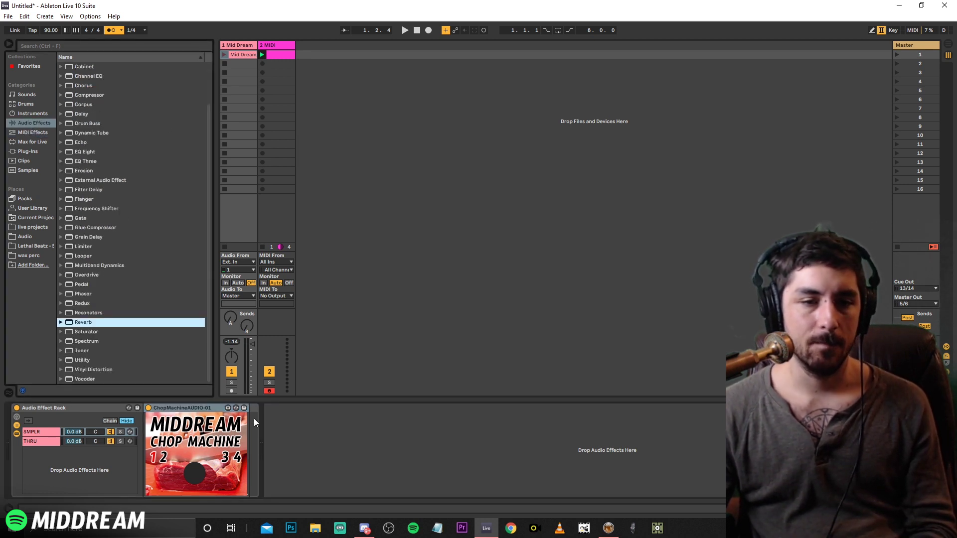
left_click_drag(71, 323, 250, 441)
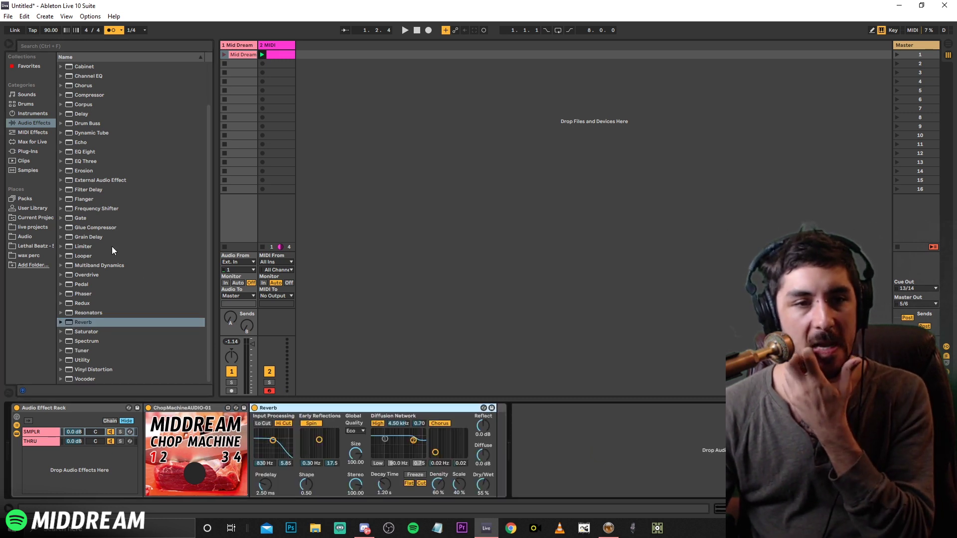
left_click_drag(88, 153, 314, 461)
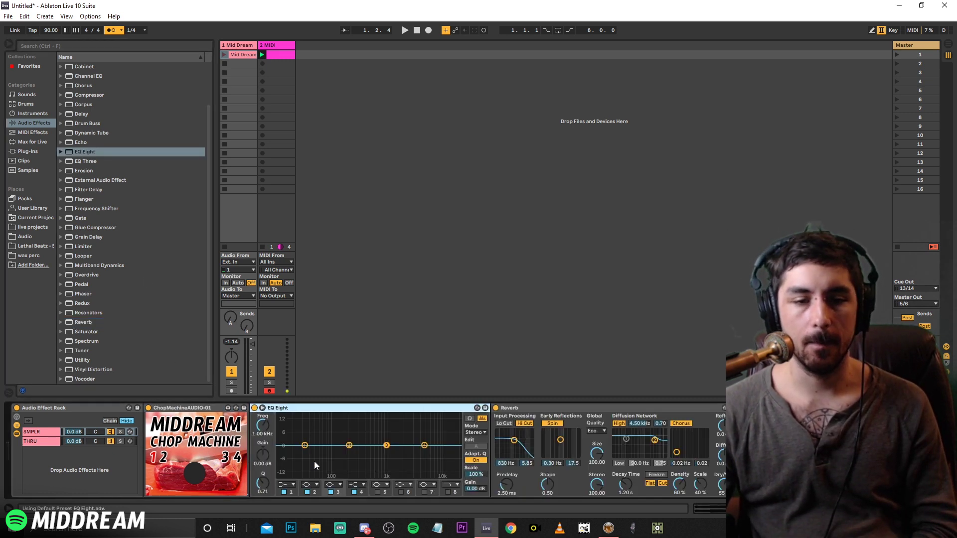
Set EQ Eight's band 1 to a low-cut filter and place its cutoff at about 178 Hz while the Mid Dream clip plays
left_click(291, 486)
left_click(286, 434)
left_click_drag(261, 431, 261, 379)
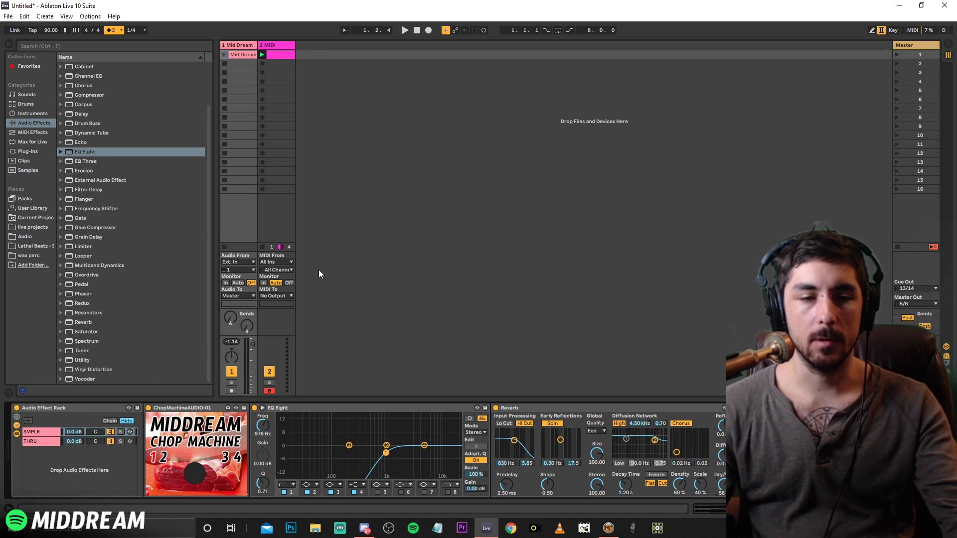
left_click(225, 55)
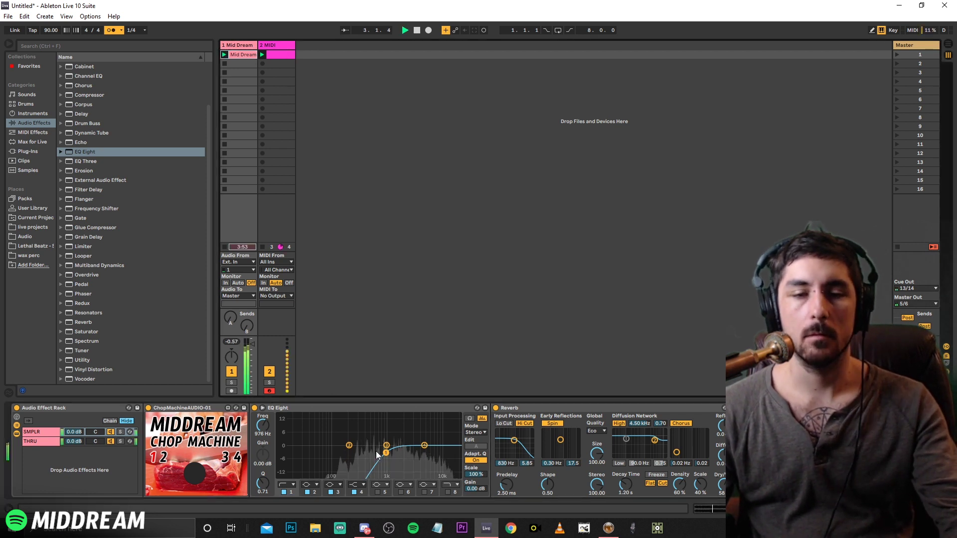
left_click_drag(385, 453, 346, 453)
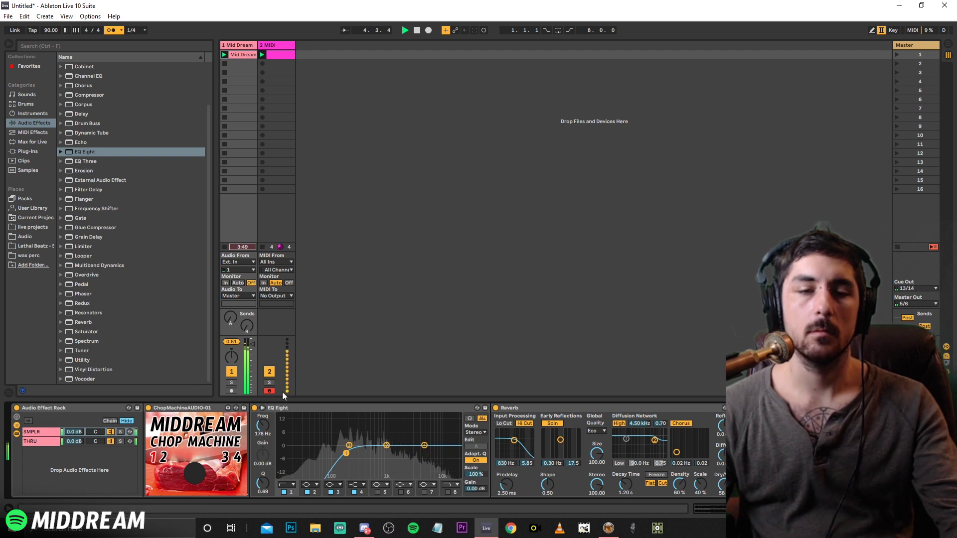
Turn the Mid Dream track off and back on during playback, and mute the THRU chain in its Audio Effect Rack
left_click(234, 371)
left_click(234, 372)
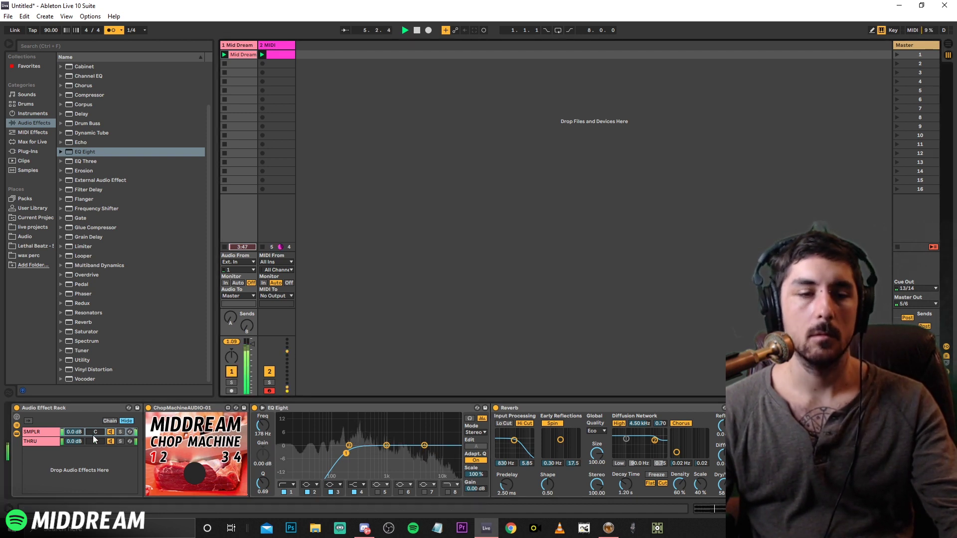
left_click(111, 442)
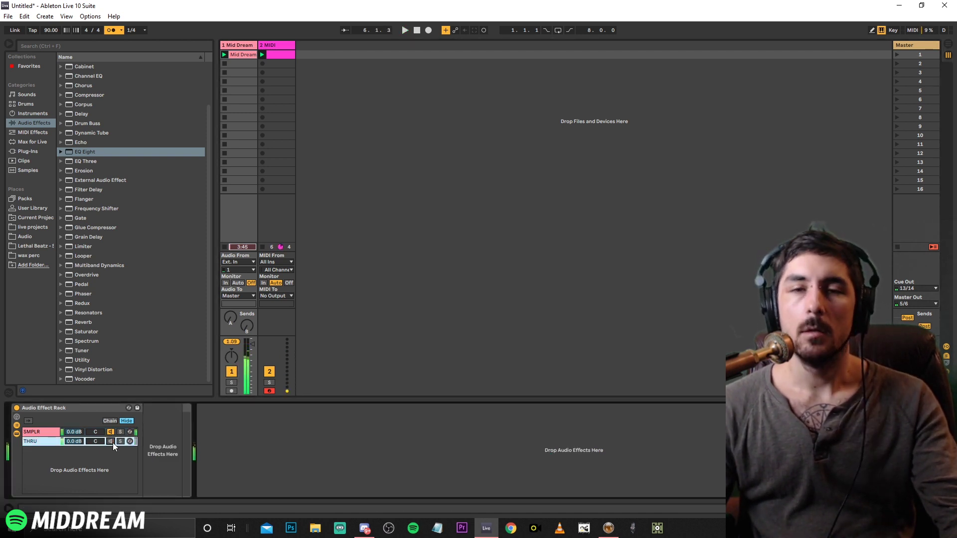
Compare the devices in the SMPLR and THRU chains, ending on the EQ Eight in the SMPLR chain
left_click(37, 433)
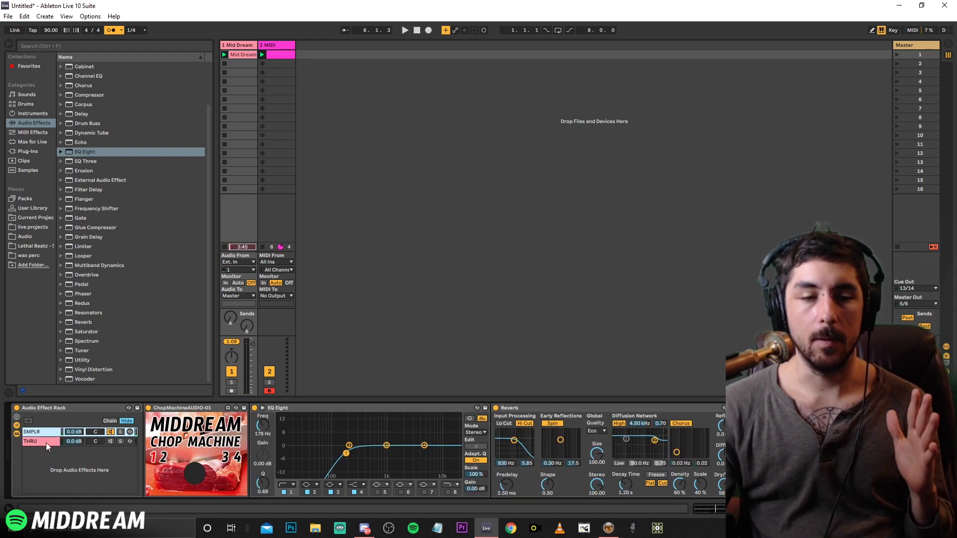
left_click(46, 443)
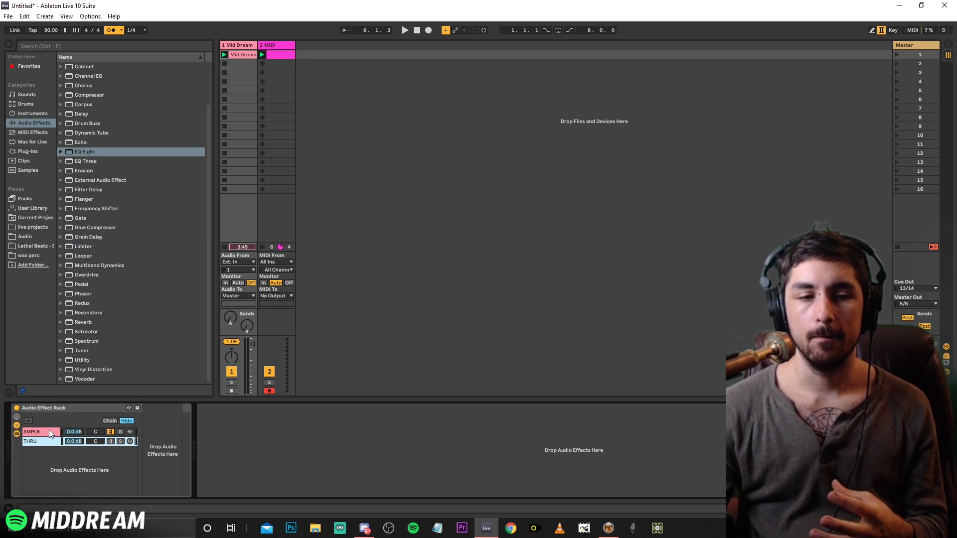
left_click(49, 433)
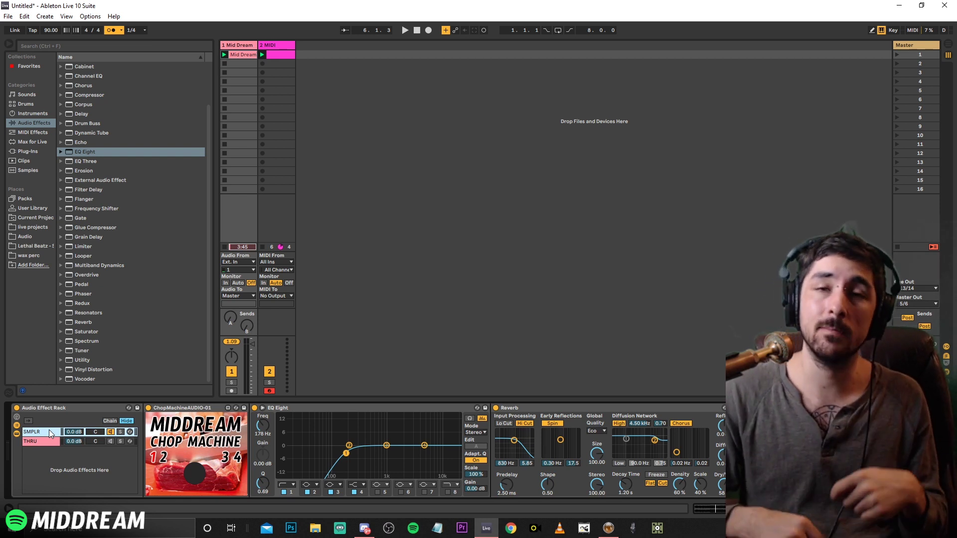
left_click(85, 360)
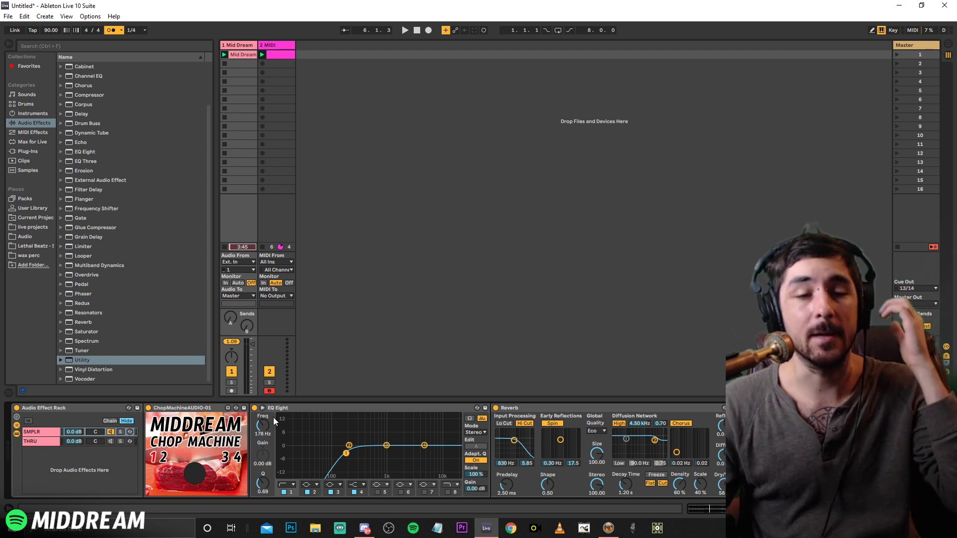
left_click(406, 409)
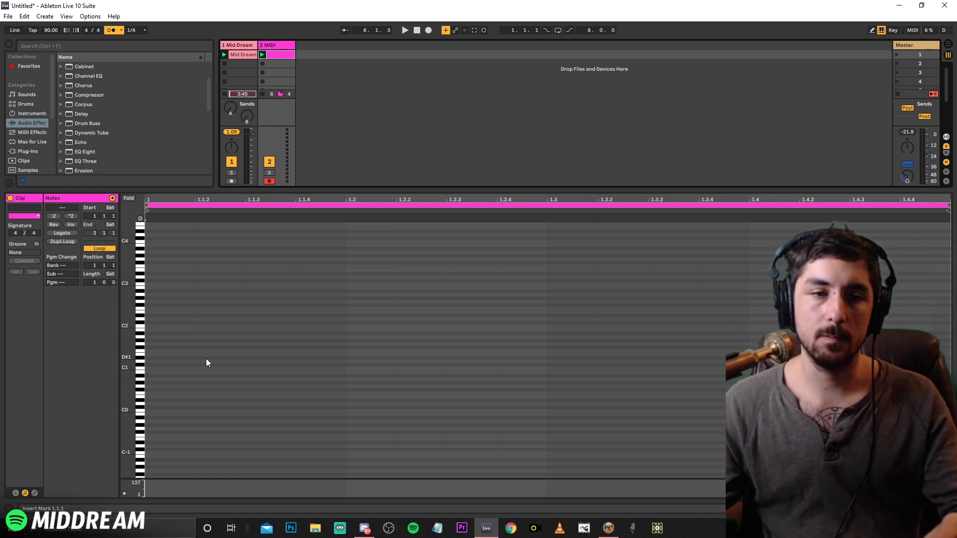
Fill the four-bar MIDI clip with consecutive quarter notes rising by semitones from C#1 to E2, duplicating and transposing each note
double_click(154, 364)
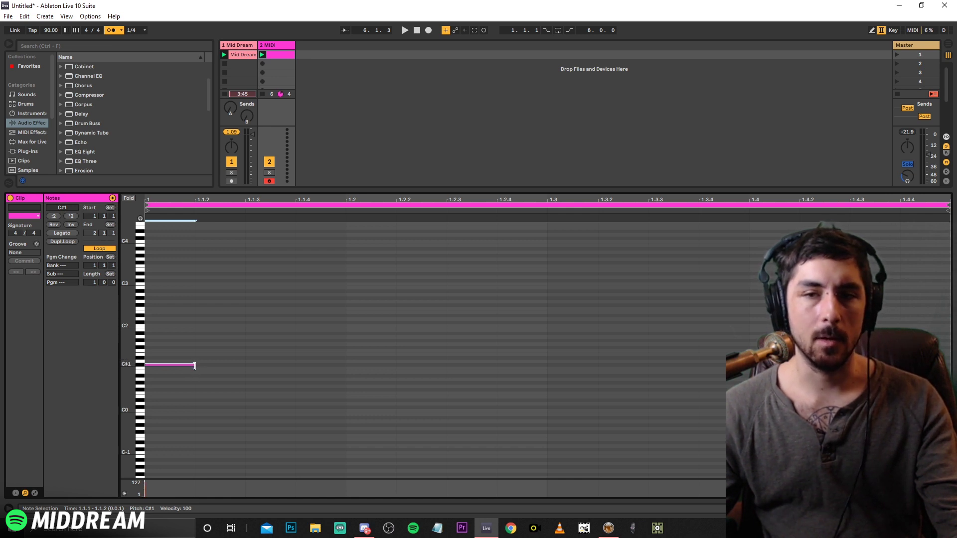
left_click_drag(194, 367, 325, 384)
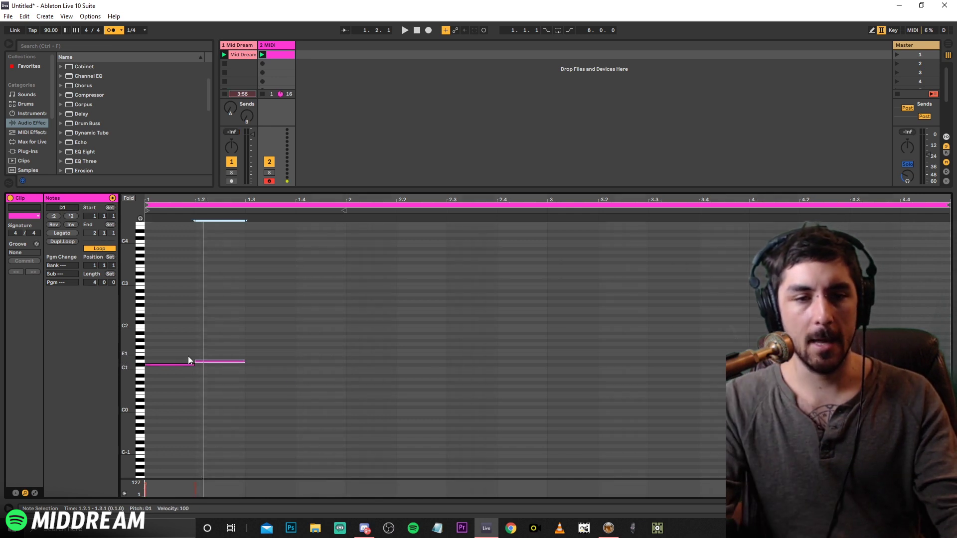
key("ctrl+d")
key("Up")
key("ctrl+d")
key("Up")
key("ctrl+d")
key("Up")
key("ctrl+d")
key("Up")
key("ctrl+d")
key("Up")
key("ctrl+d")
key("Up")
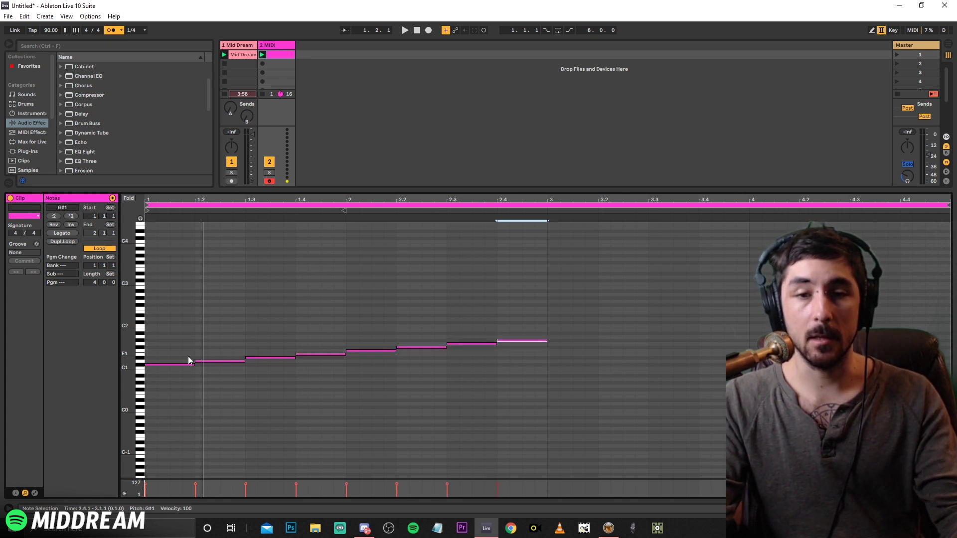
key("ctrl+d")
key("Up")
key("ctrl+d")
key("Up")
key("ctrl+d")
key("Up")
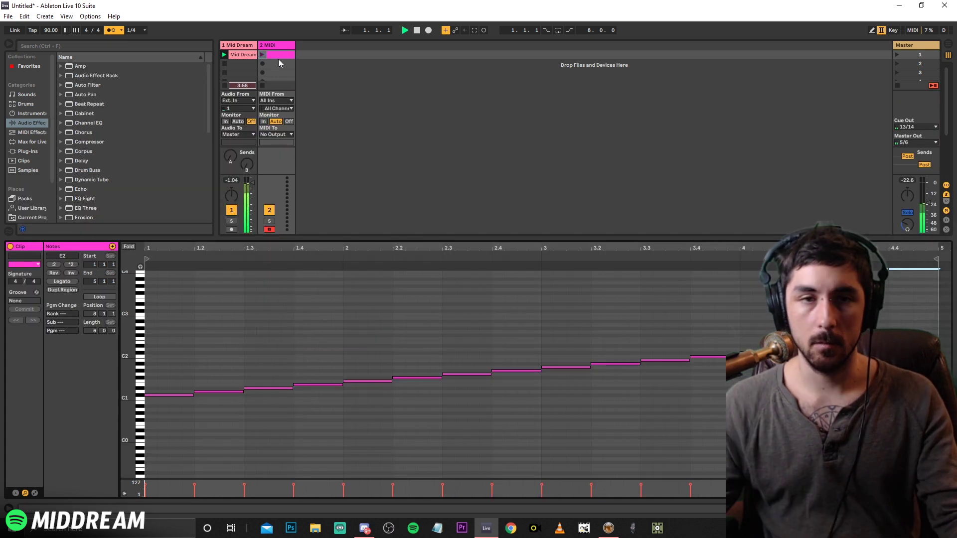
Launch the MIDI clip, and turn the THRU chain's volume down to -inf dB in the Mid Dream track's rack
left_click(271, 56)
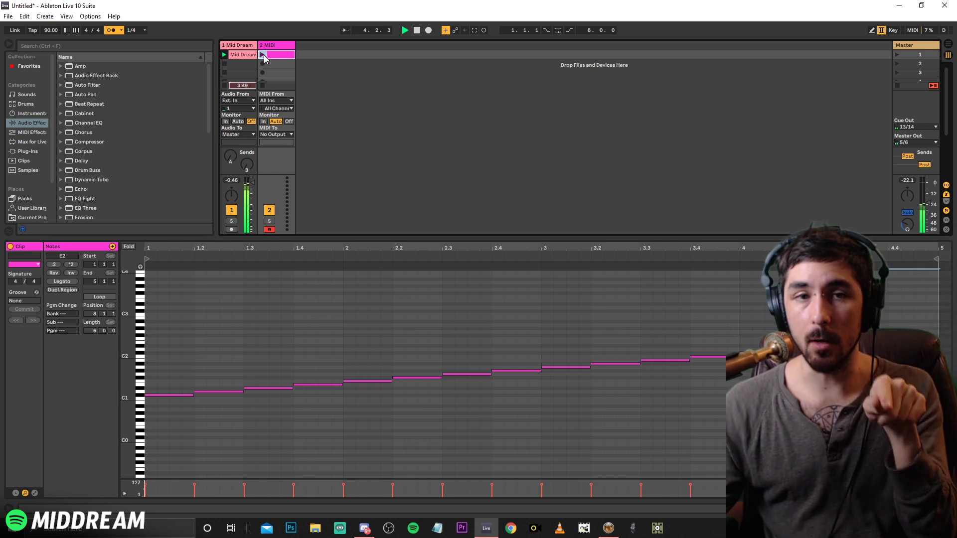
left_click(264, 55)
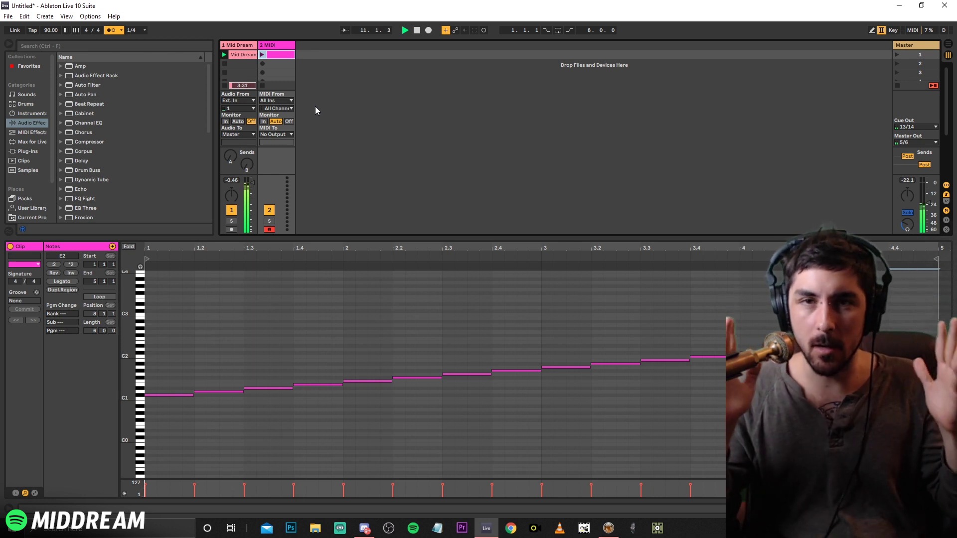
left_click(238, 45)
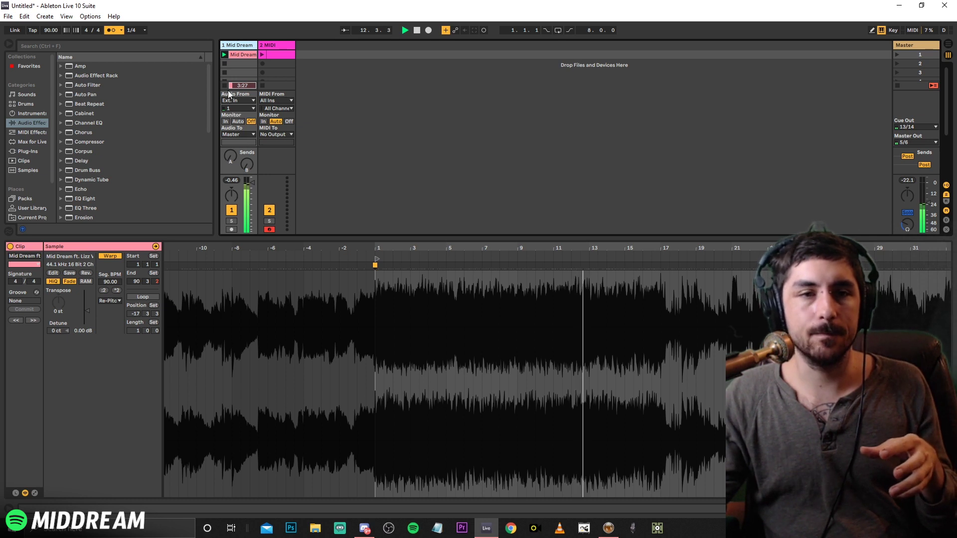
left_click(238, 44)
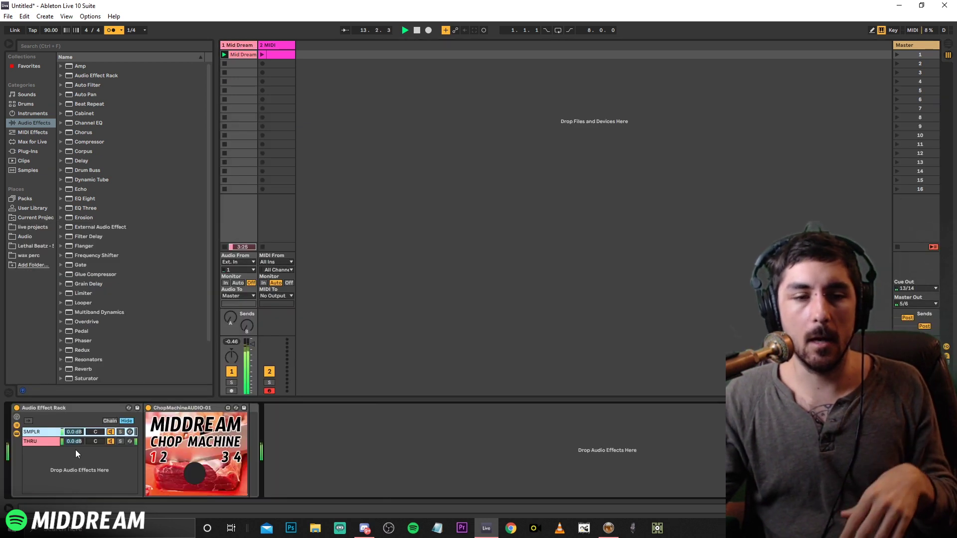
left_click(43, 441)
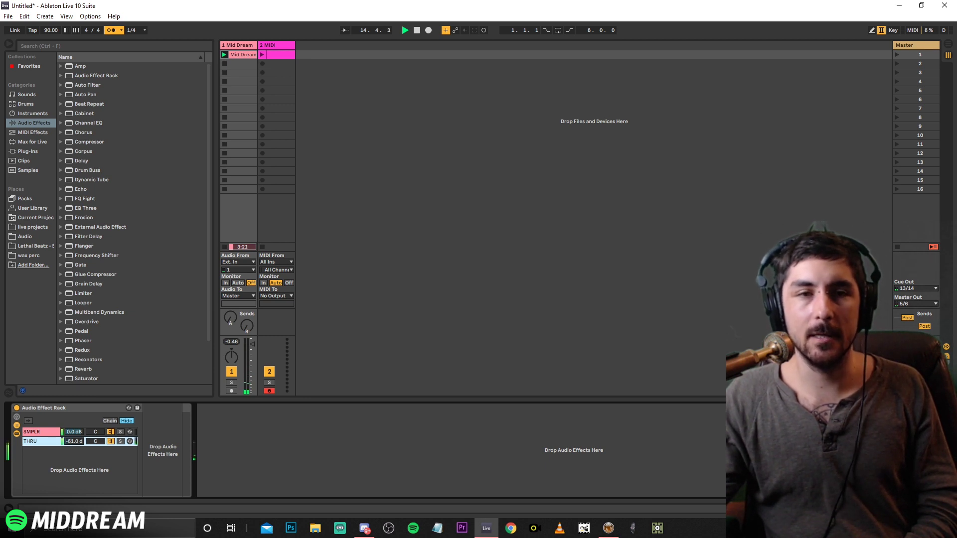
Delete all the notes from the clip on the MIDI track
left_click(286, 46)
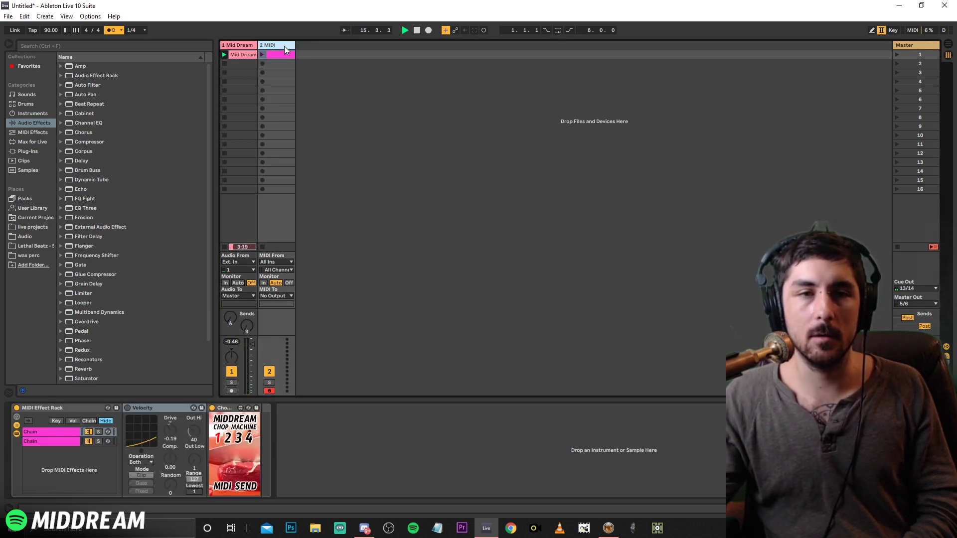
left_click(279, 54)
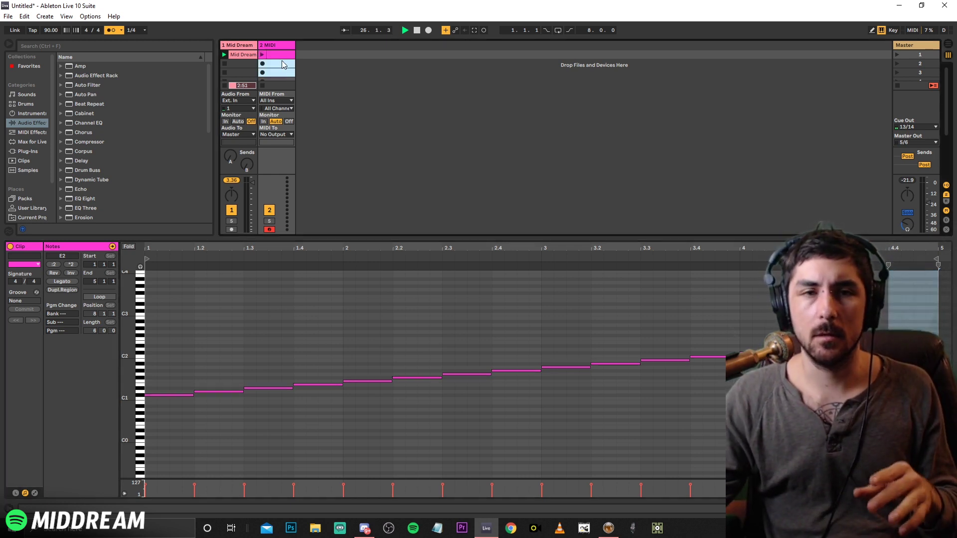
left_click_drag(286, 72, 281, 53)
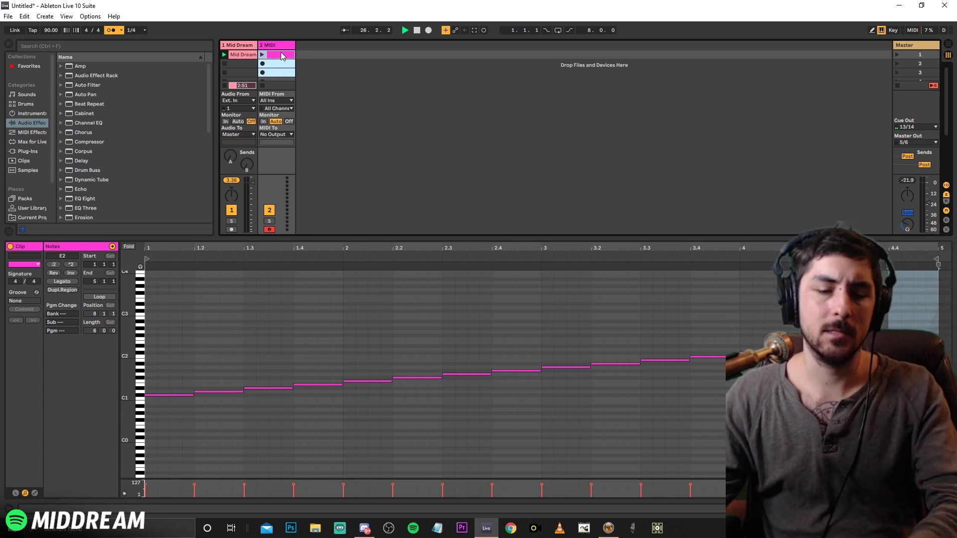
left_click(149, 320)
key("ctrl+a")
key("Delete")
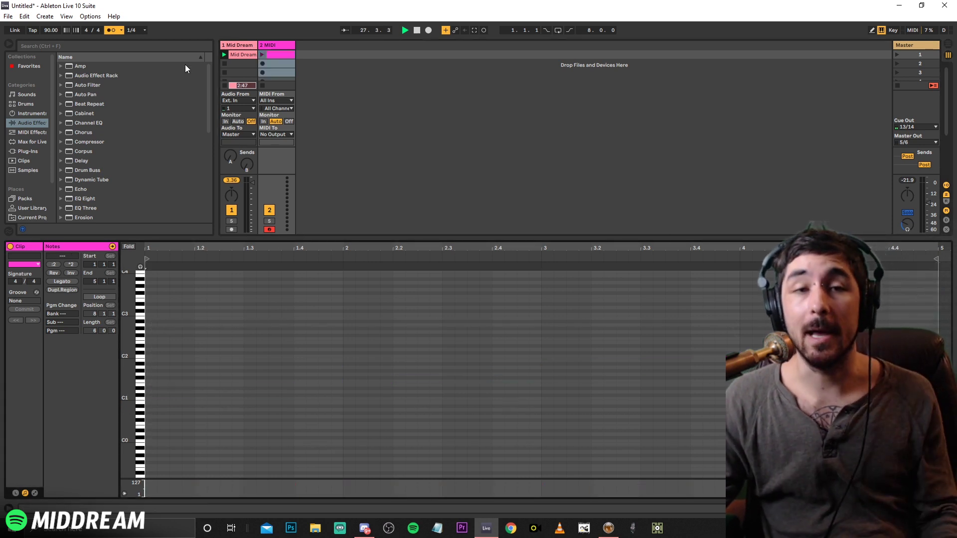
Review both tracks' device racks and the Mid Dream audio clip, ending on ChopMachineAUDIO-01 in the SMPLR chain
double_click(241, 46)
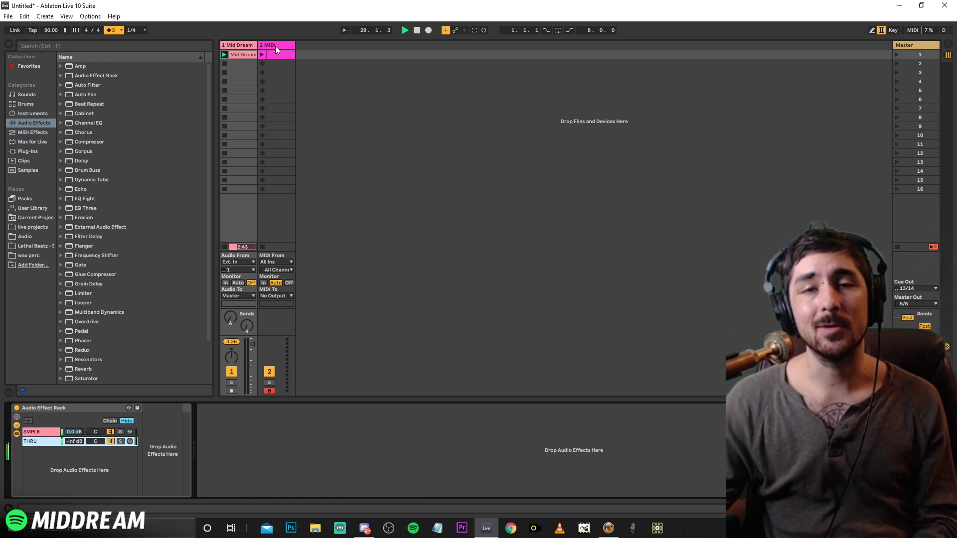
left_click(275, 46)
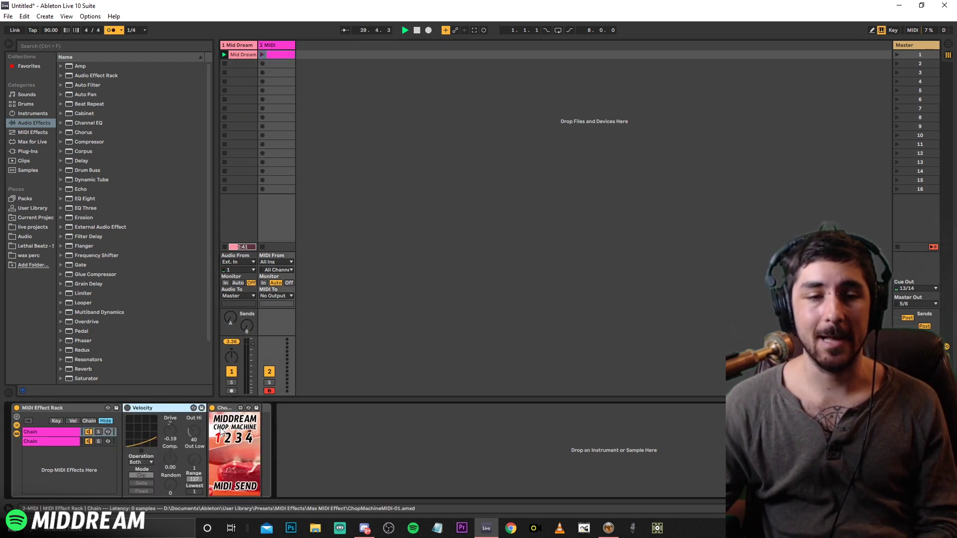
left_click(242, 74)
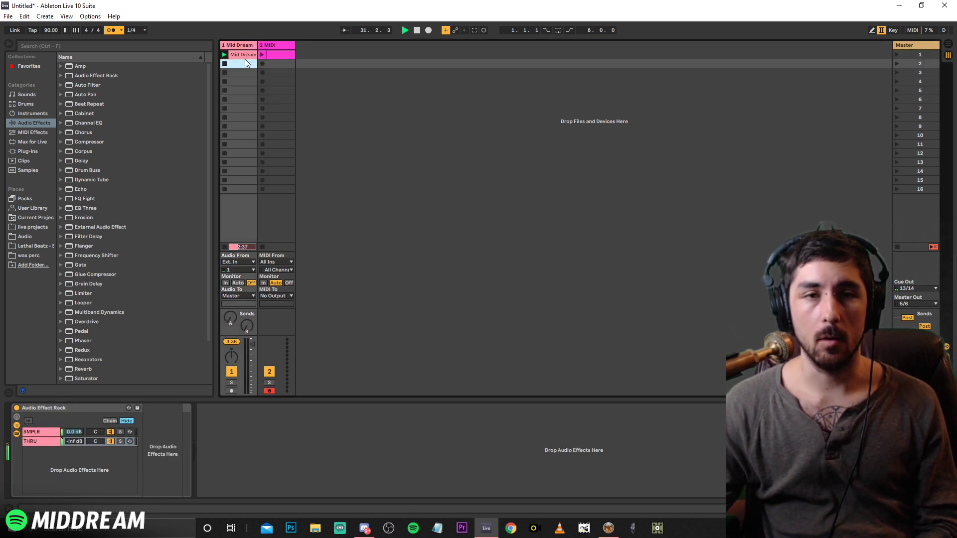
double_click(244, 54)
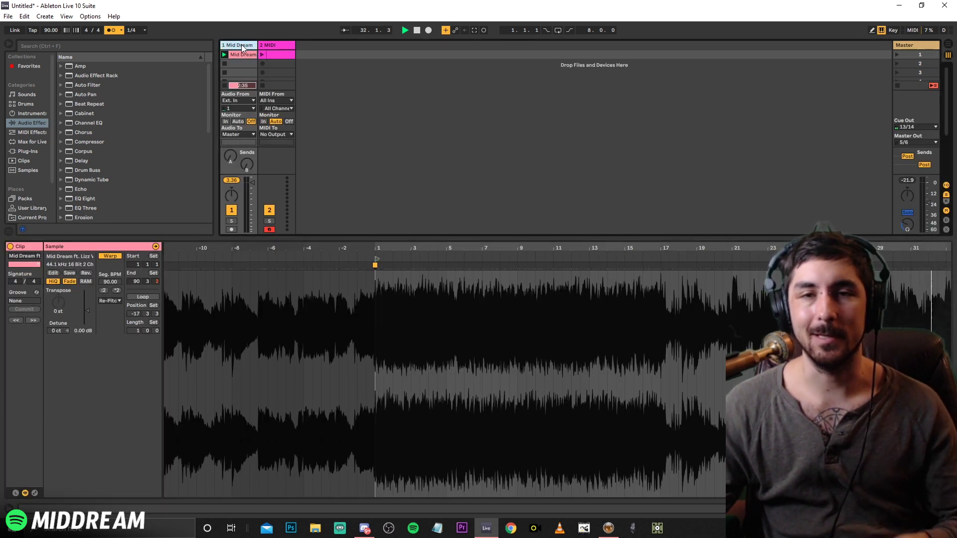
double_click(245, 54)
left_click(243, 45)
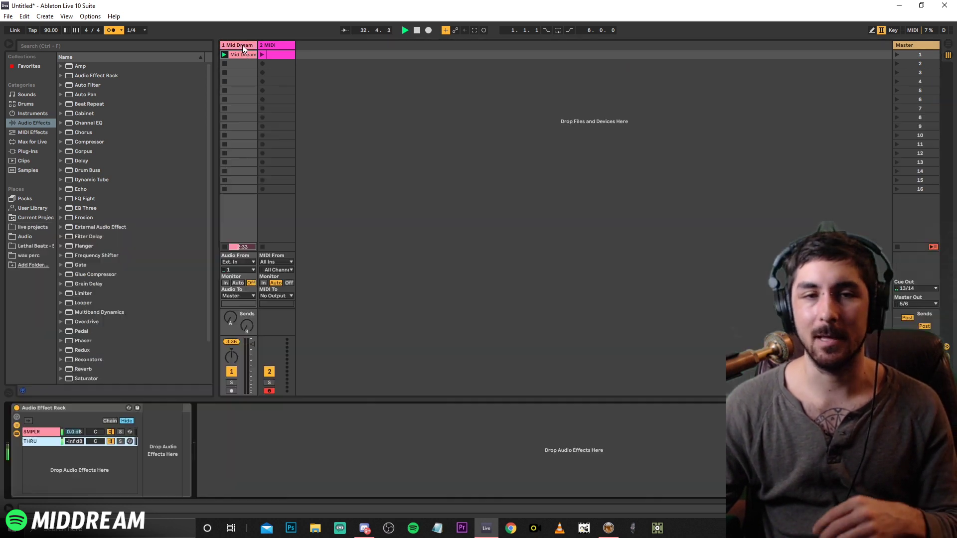
left_click(45, 433)
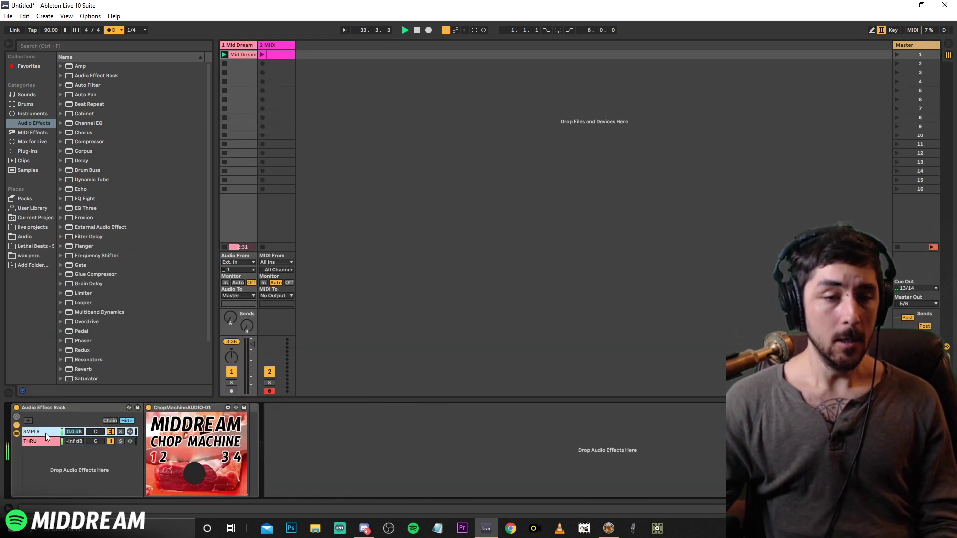
left_click(177, 413)
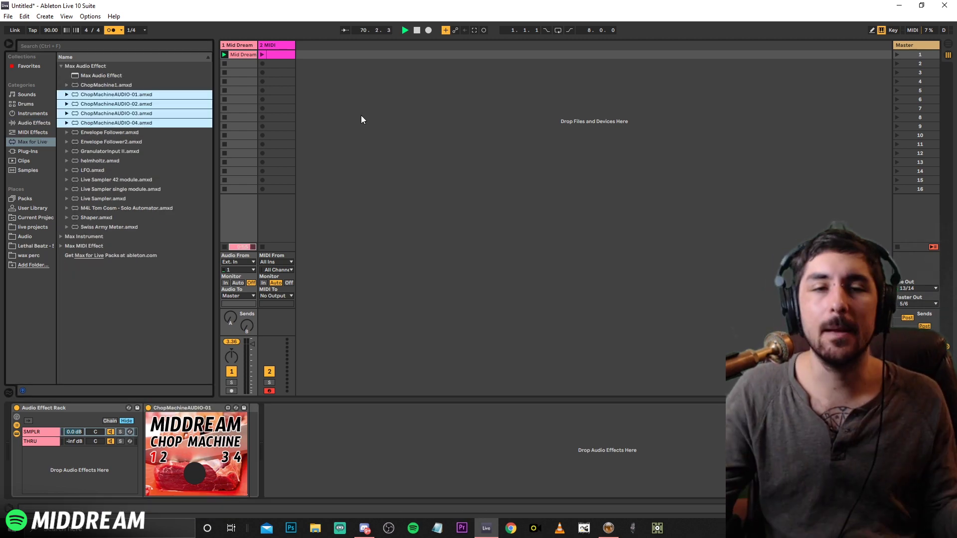
Add a C#1 note at the start of the empty MIDI clip, extending from 1.1.1 to 1.2.3
double_click(287, 54)
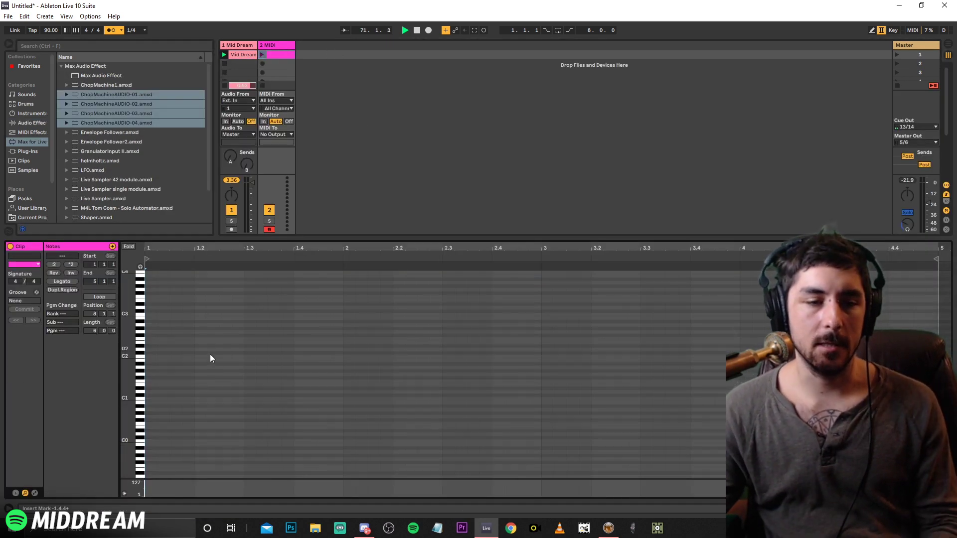
double_click(151, 394)
left_click_drag(158, 395, 217, 392)
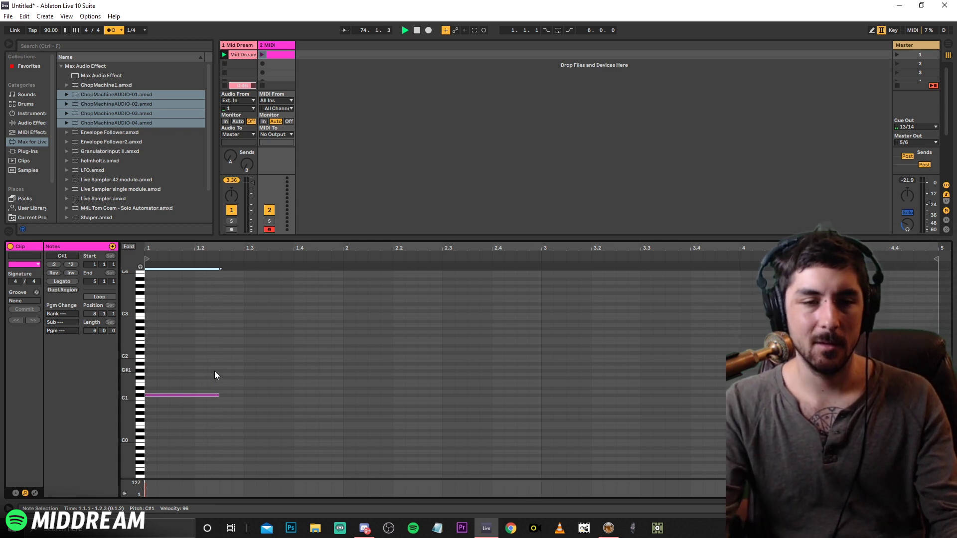
Shift the note up and down by semitones, leaving it on C1, and return to the Mid Dream track's devices
key("Up")
key("Up")
key("Up")
key("Up")
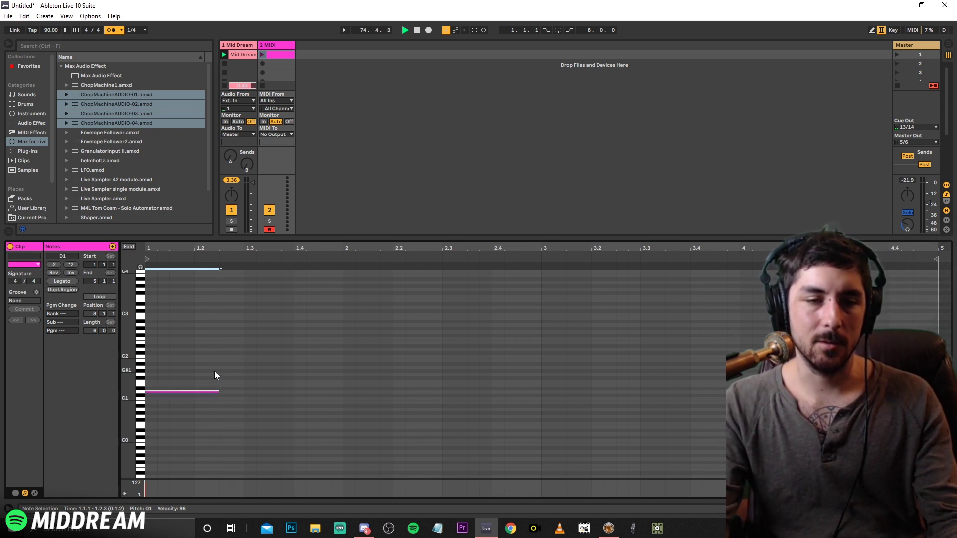
key("Down")
key("Down")
key("Down")
key("Down")
key("Down")
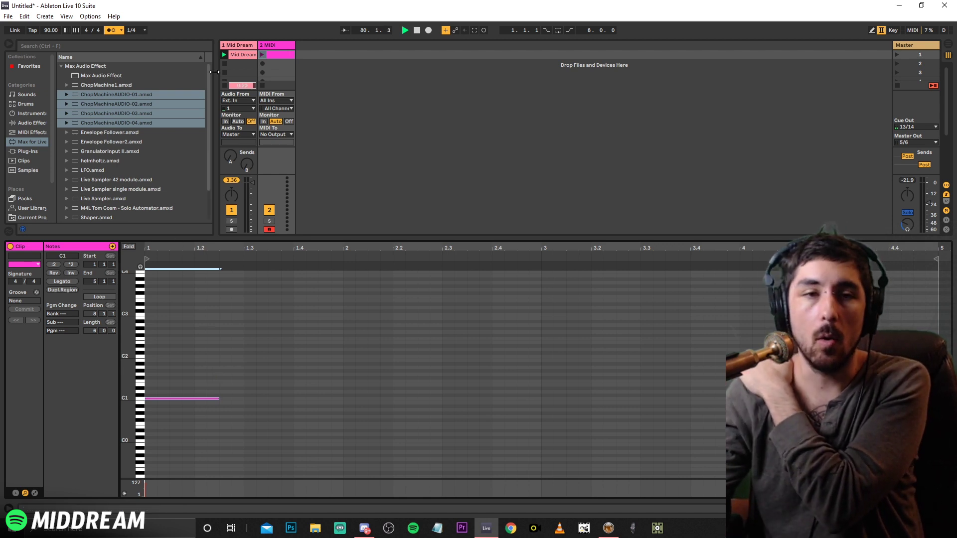
left_click(242, 45)
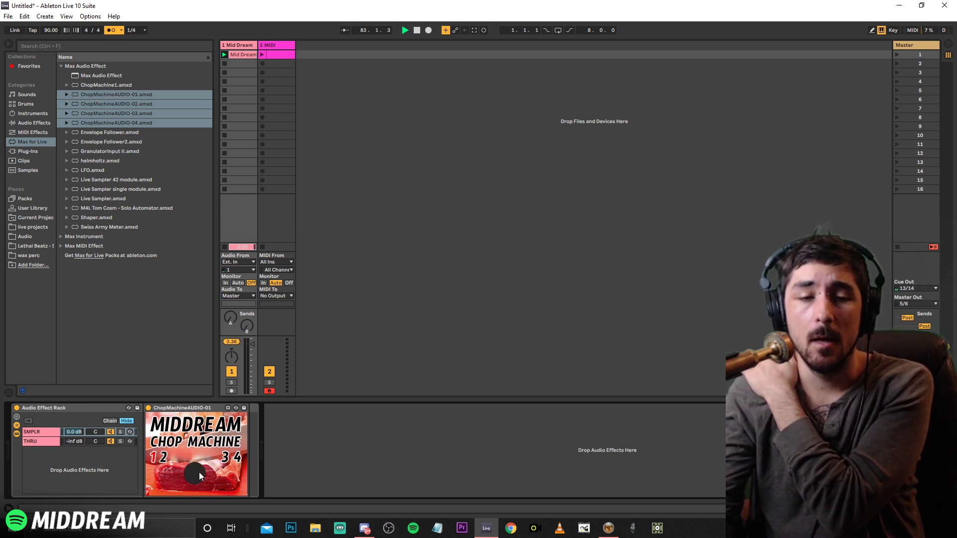
View which controls of the set and the Chop Machine rack can be MIDI-mapped, and leave mapping mode
key("ctrl+m")
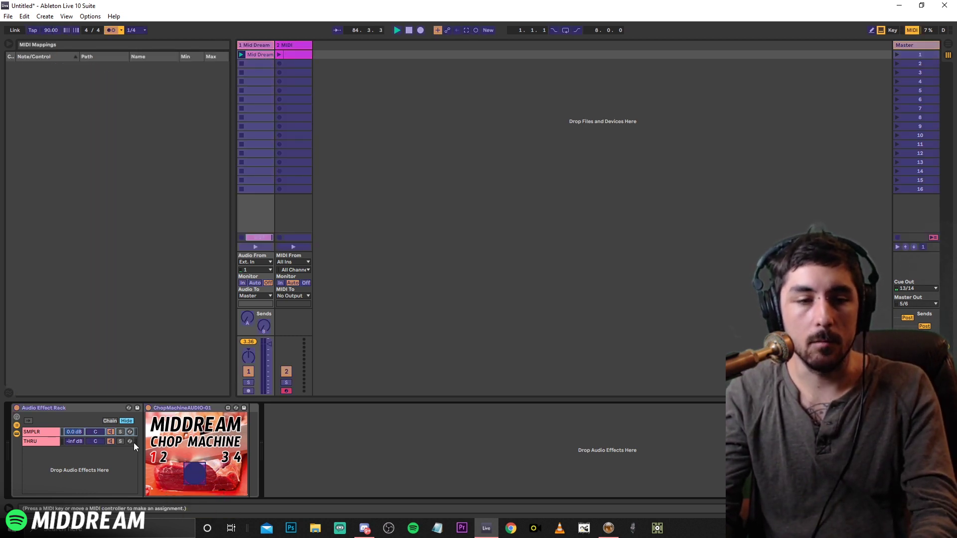
key("ctrl+m")
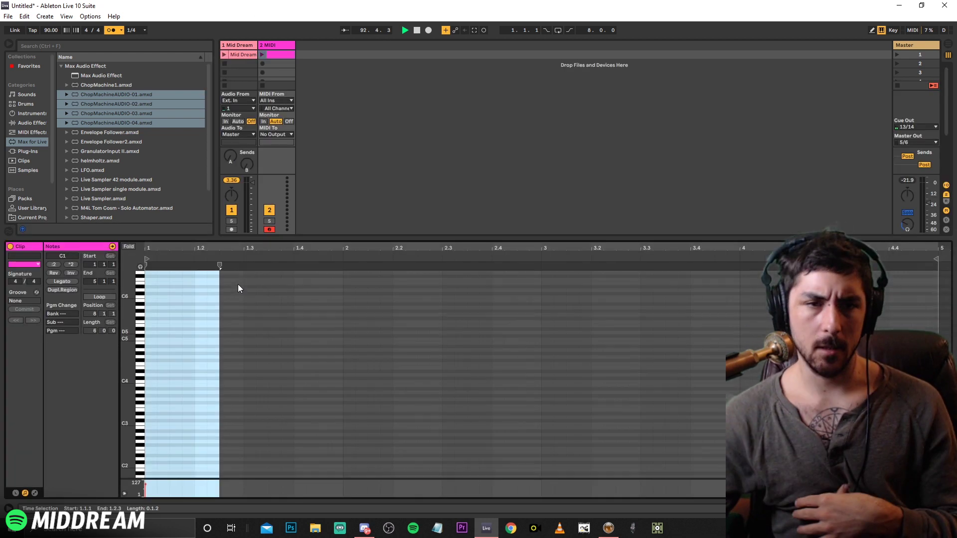
Look over the octaves above and around the C1 note in the MIDI clip and stop playback
scroll(249, 295, "up", 3)
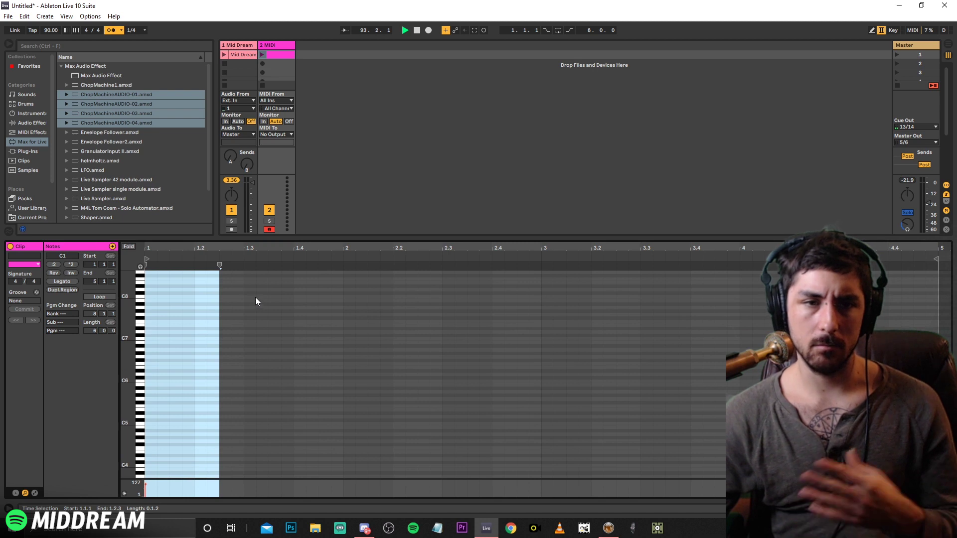
scroll(257, 298, "down", 4)
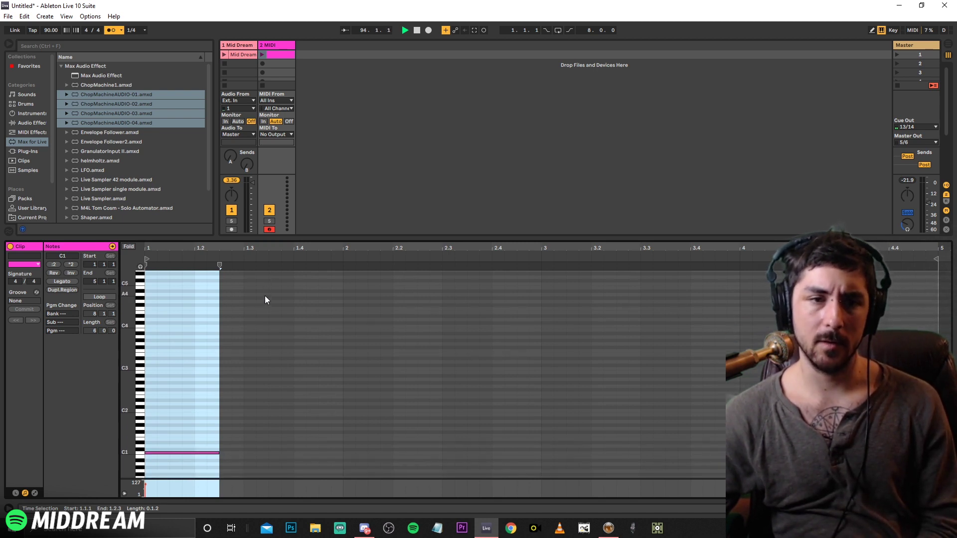
scroll(264, 300, "up", 4)
left_click(417, 31)
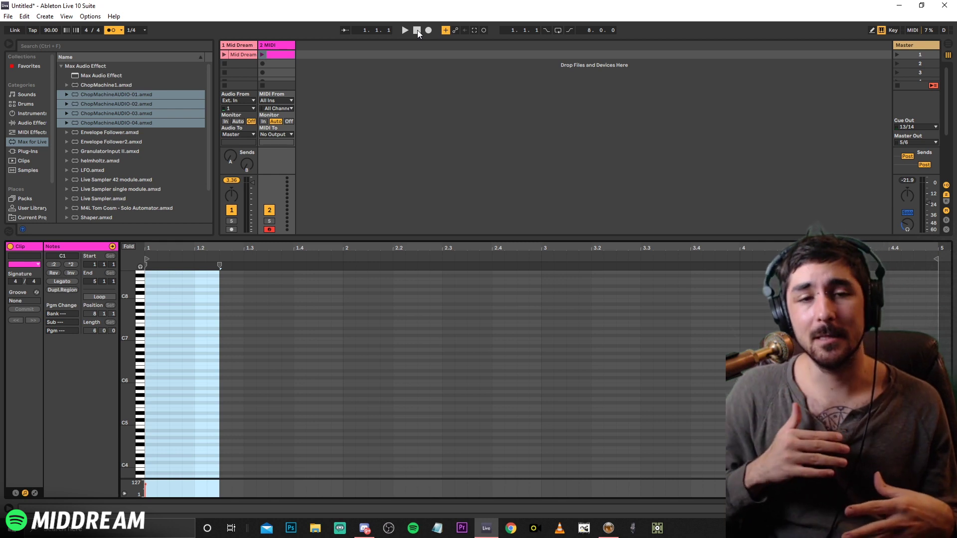
Open the Mid Dream track's ChopMachineAUDIO-01 device in the Max editor and open its first patcher's sub patch
double_click(248, 44)
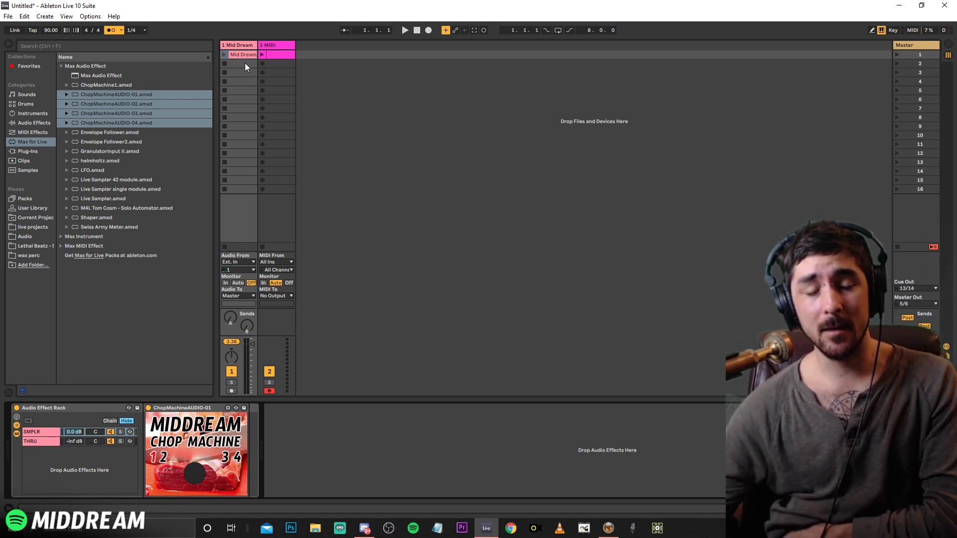
left_click(323, 468)
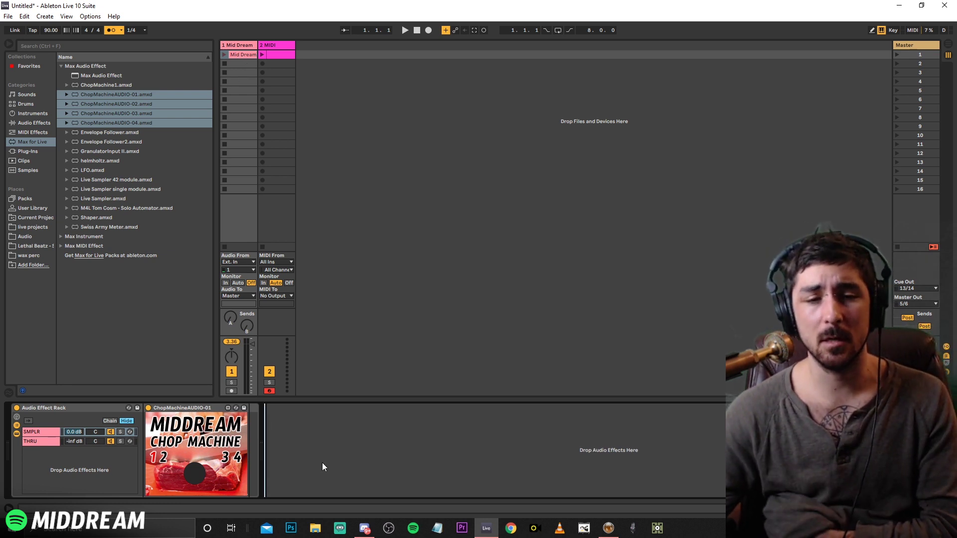
left_click(227, 409)
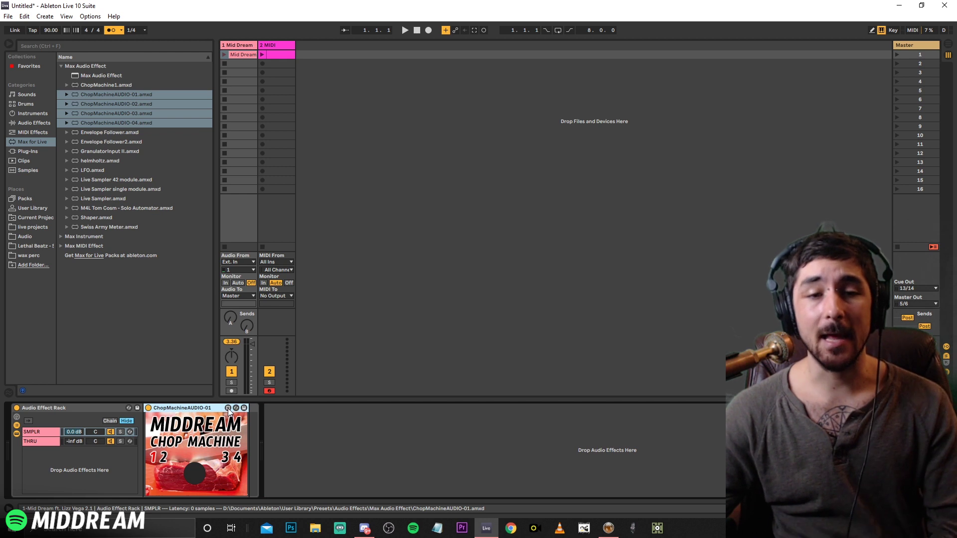
left_click(227, 409)
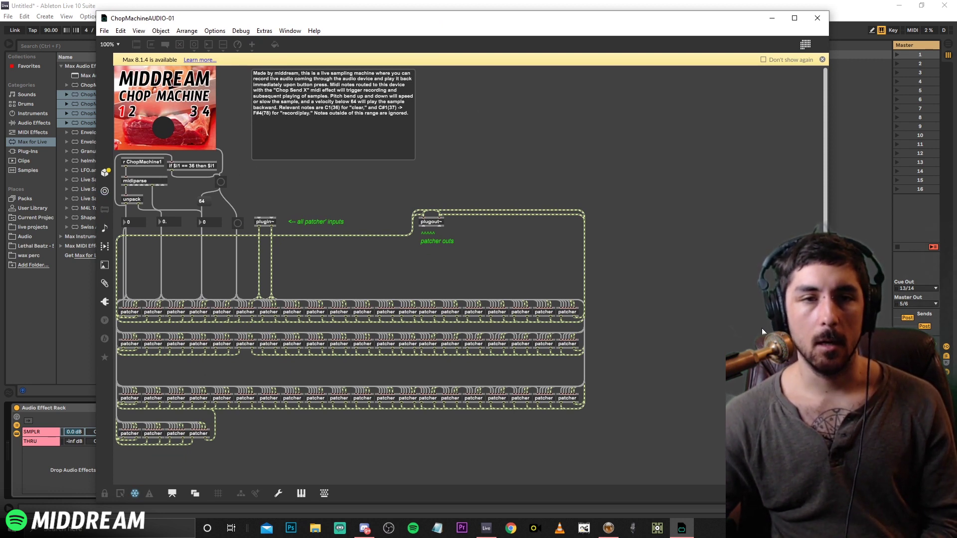
double_click(131, 312)
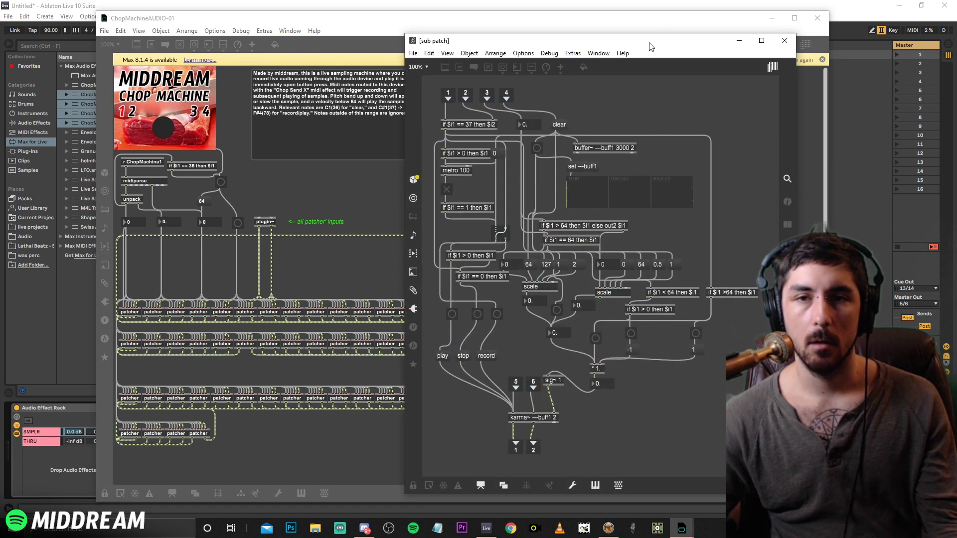
Arrange the sub patch window beside the ChopMachineAUDIO-01 patch window to examine both patches together
left_click_drag(651, 46, 683, 37)
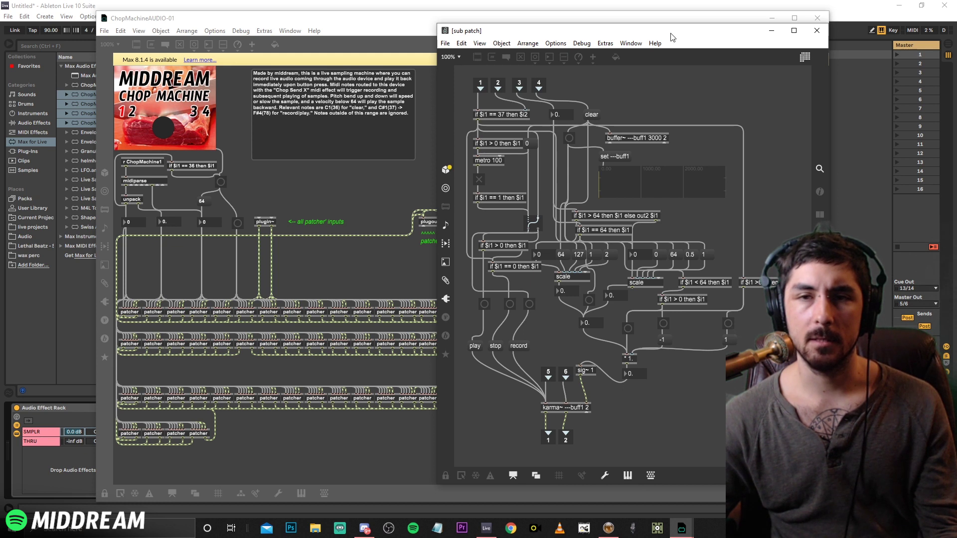
left_click_drag(672, 37, 841, 27)
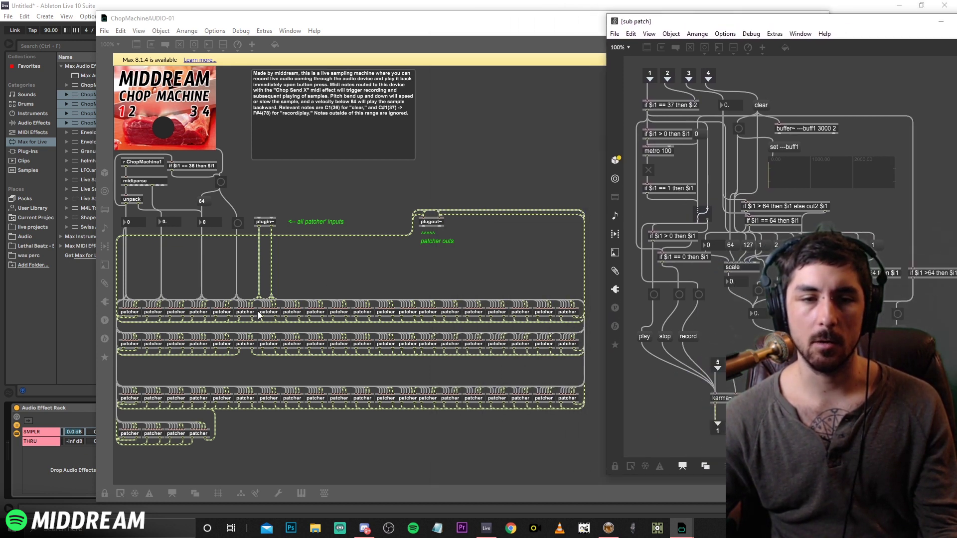
left_click_drag(754, 21, 705, 24)
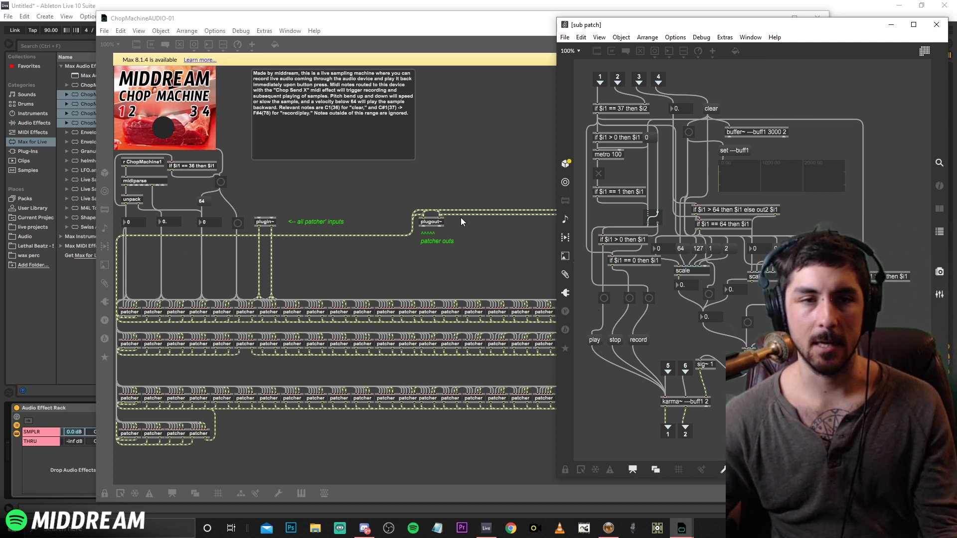
left_click_drag(803, 30, 873, 22)
left_click(606, 34)
left_click_drag(544, 18, 427, 17)
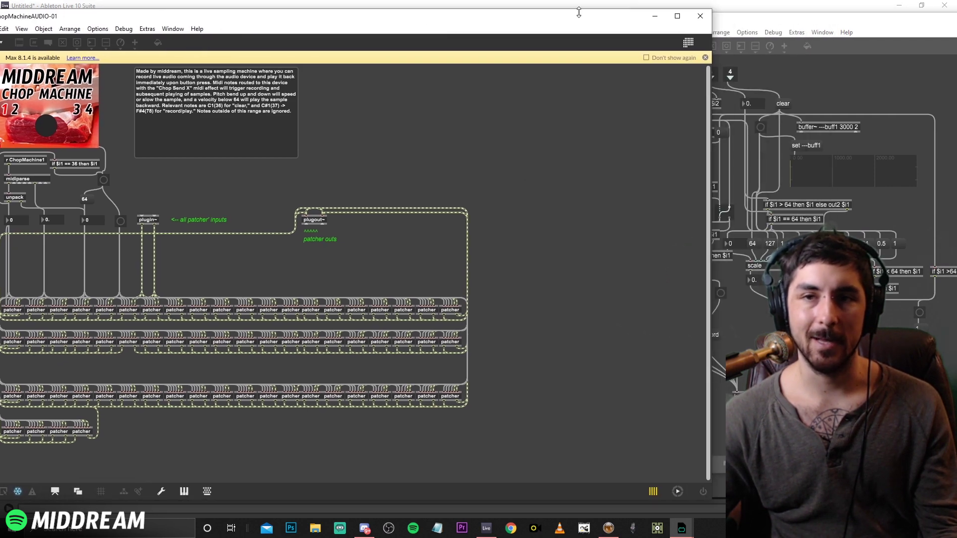
left_click_drag(549, 23, 573, 26)
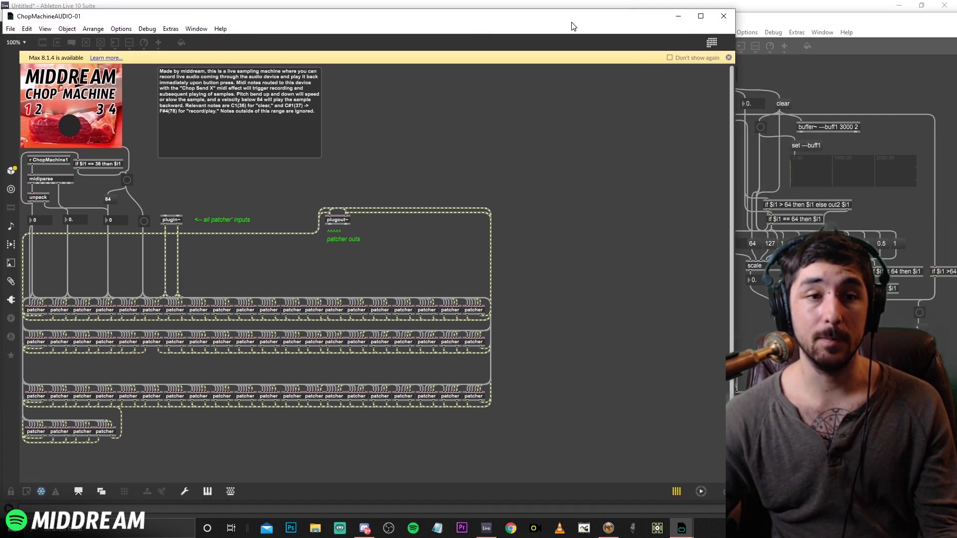
left_click_drag(797, 21, 691, 26)
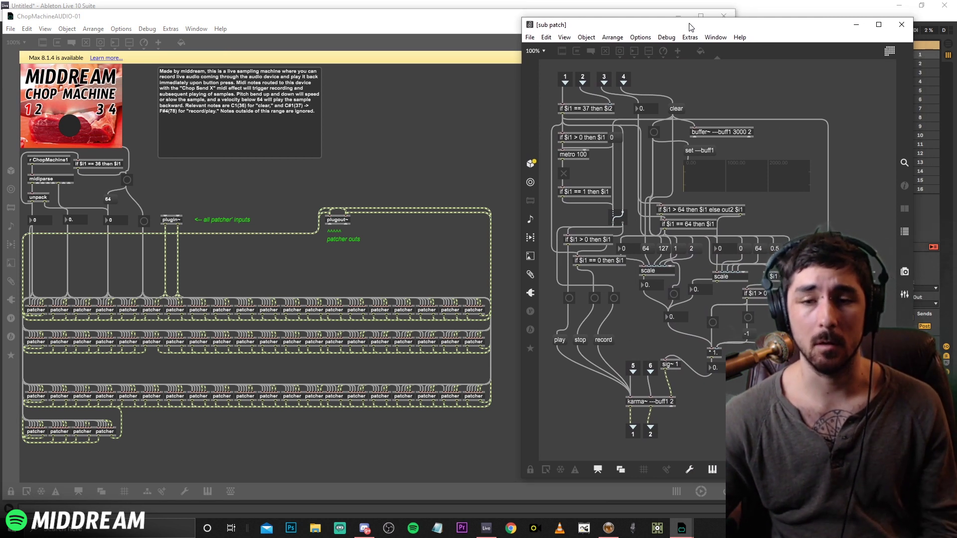
Close the sub patch and ChopMachineAUDIO-01 patch windows and return to the empty space after the device rack
left_click(902, 24)
left_click(724, 16)
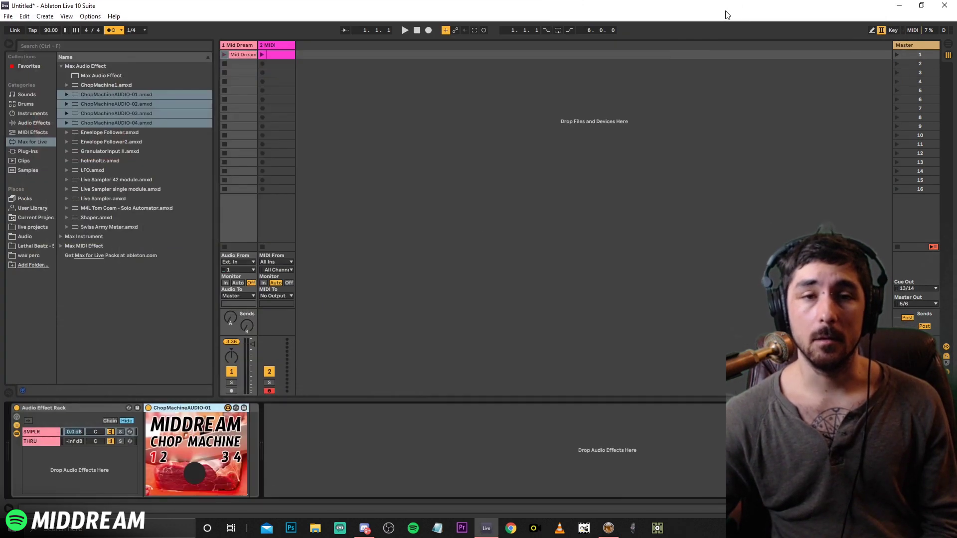
left_click(315, 455)
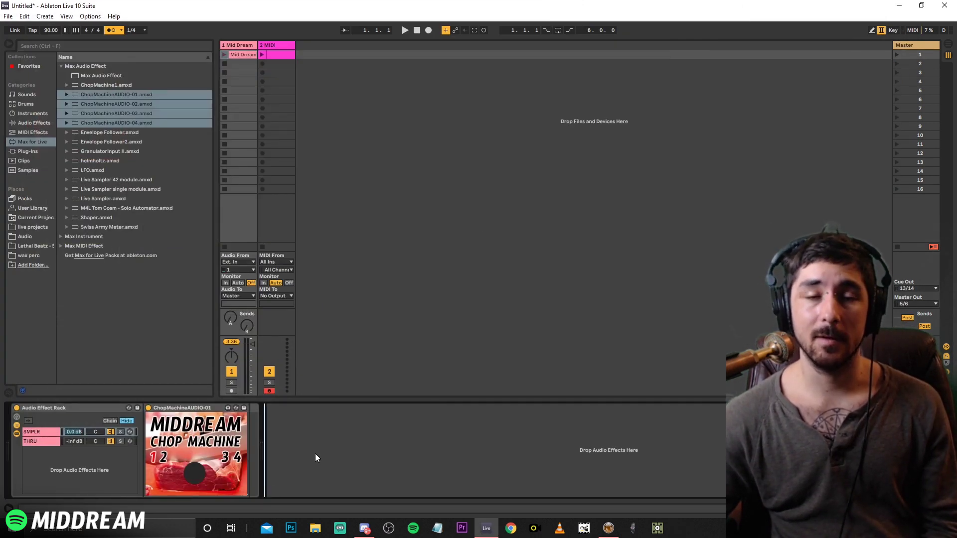